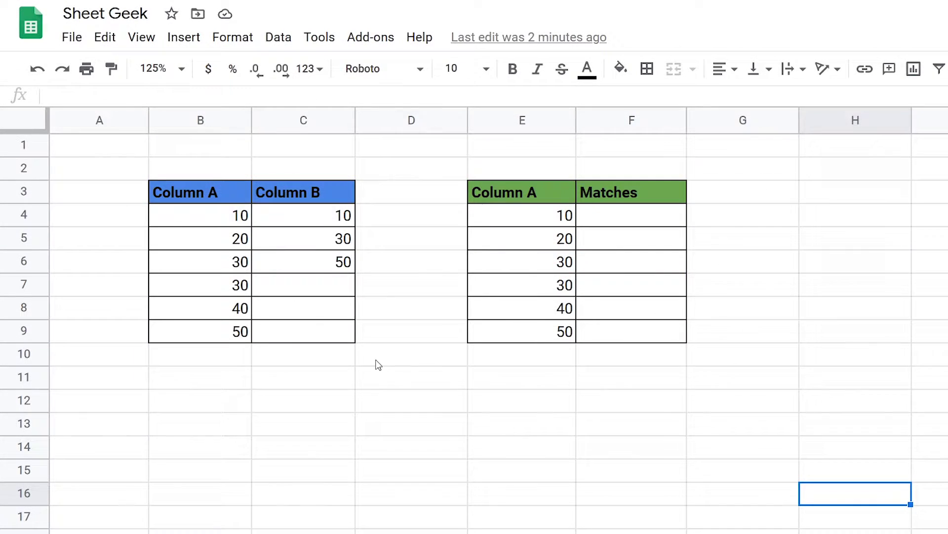
# Step: Compare the Column A and Column B values in rows 4 and 5
pyautogui.click(225, 220)
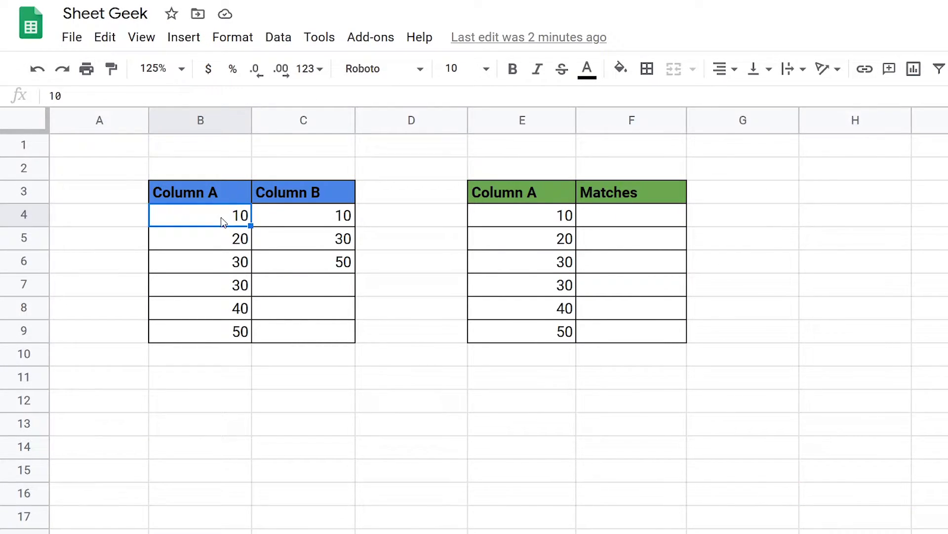
pyautogui.click(314, 220)
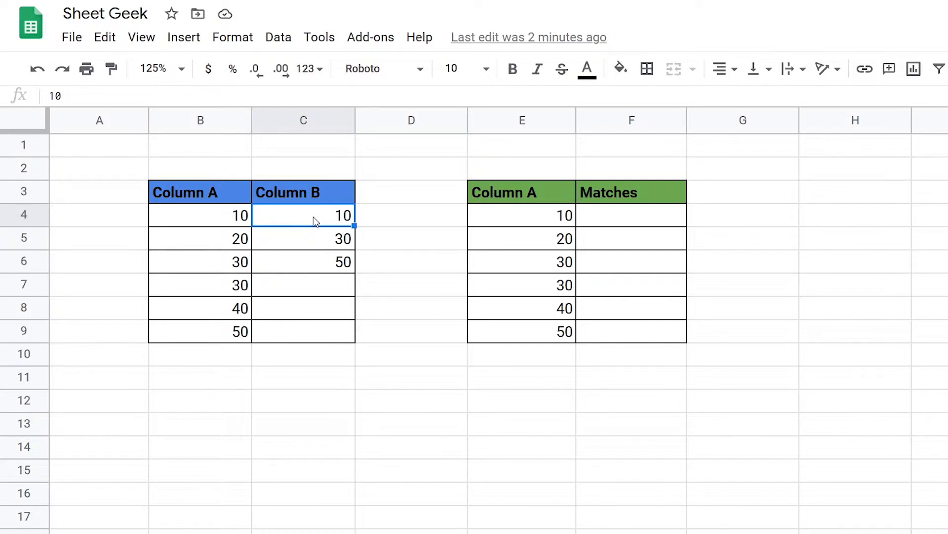
pyautogui.click(235, 244)
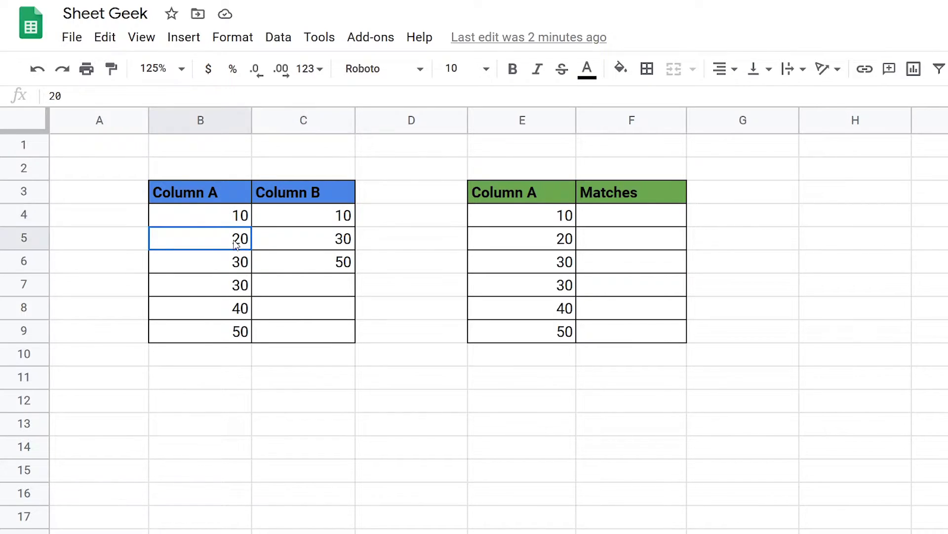
pyautogui.click(299, 247)
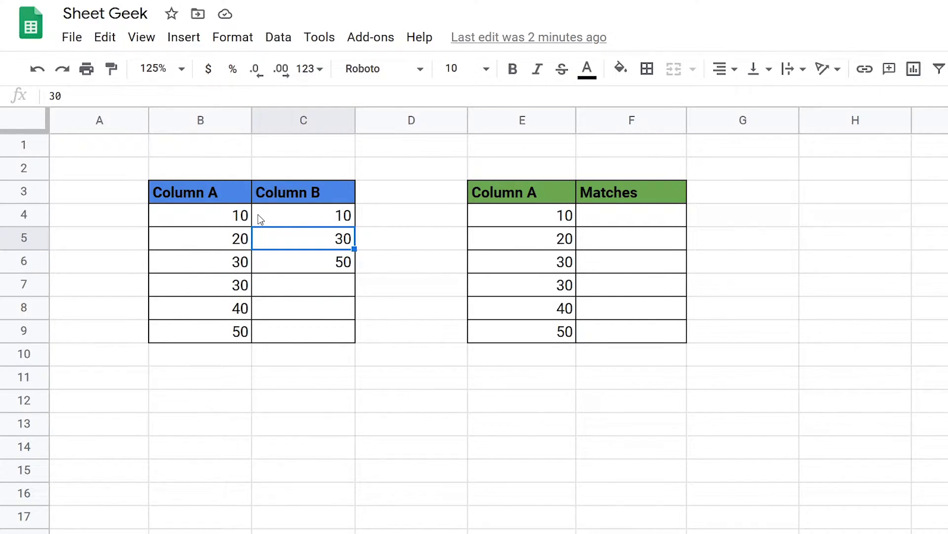
# Step: Start F4's formula as =IF(COUNTIF( with the absolute range $C$4:$C$9
pyautogui.doubleClick(595, 218)
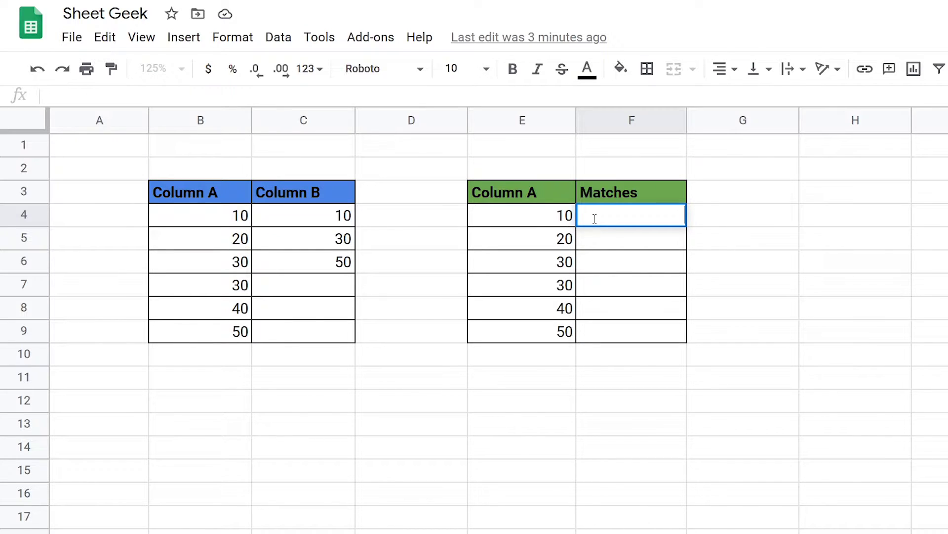
pyautogui.write('=IF')
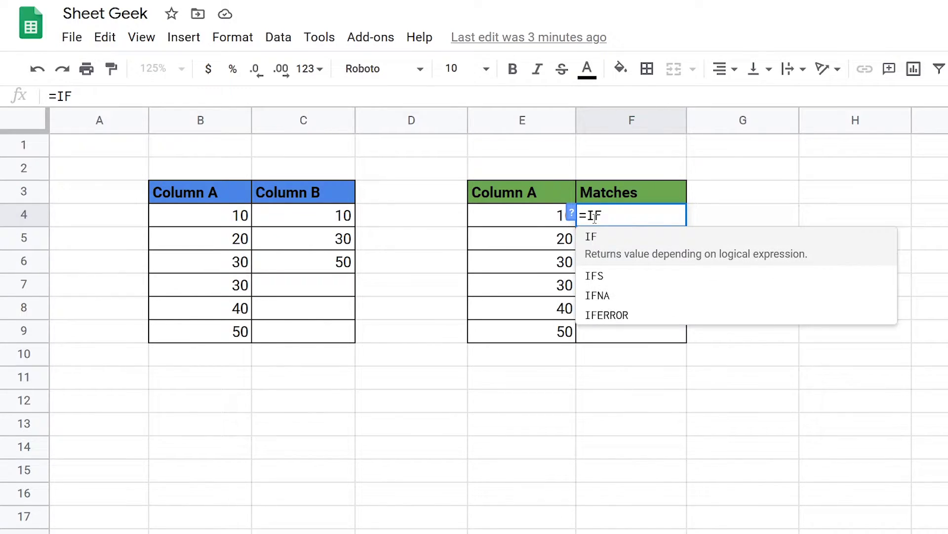
pyautogui.write('(')
pyautogui.click(547, 221)
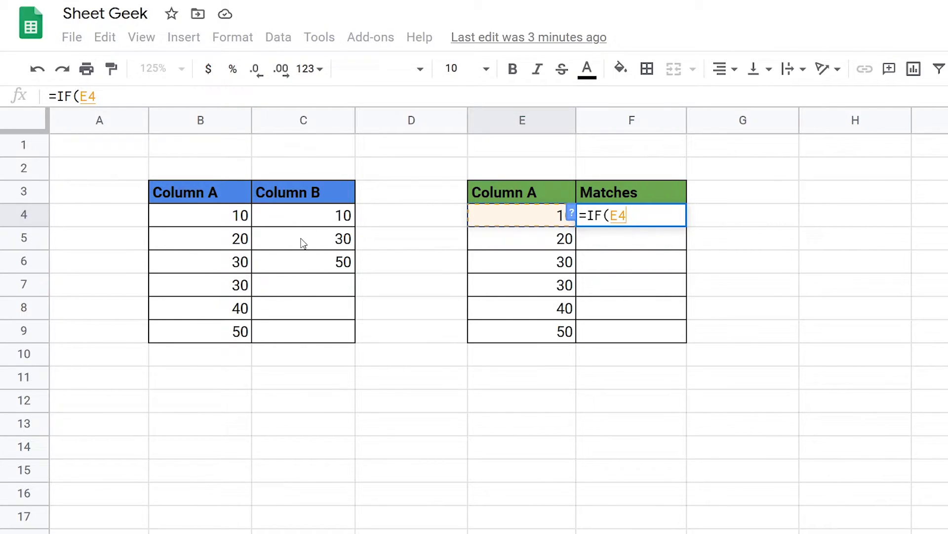
pyautogui.press('BackSpace')
pyautogui.press('BackSpace')
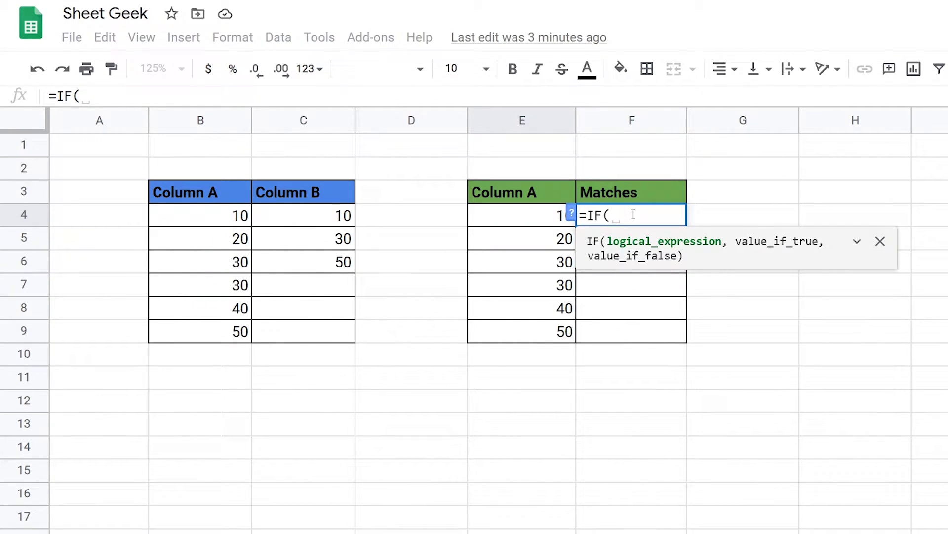
pyautogui.write('Countif')
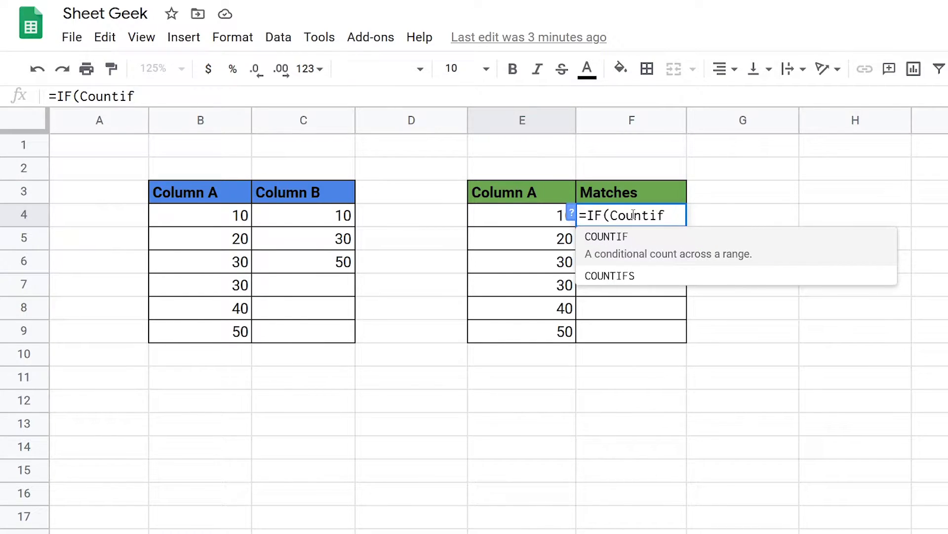
pyautogui.press('Tab')
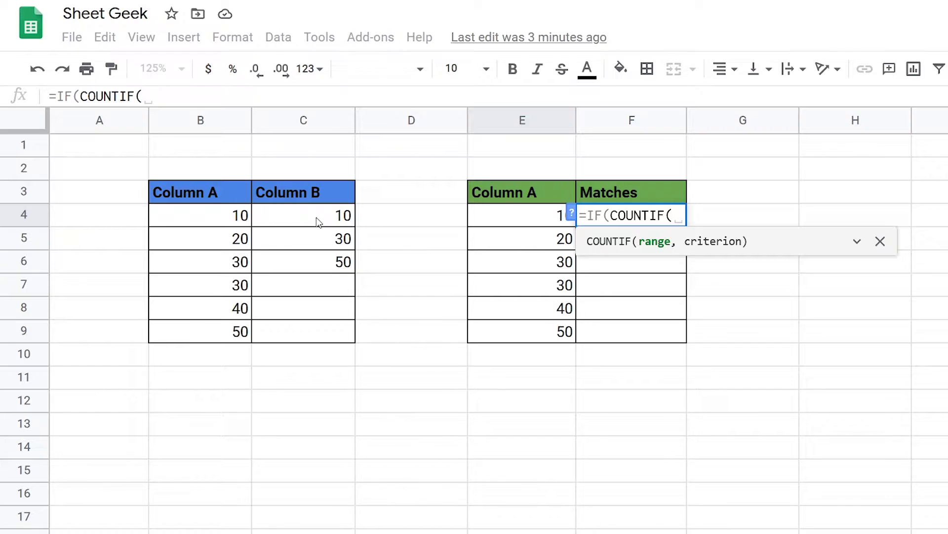
pyautogui.moveTo(317, 217); pyautogui.dragTo(321, 339)
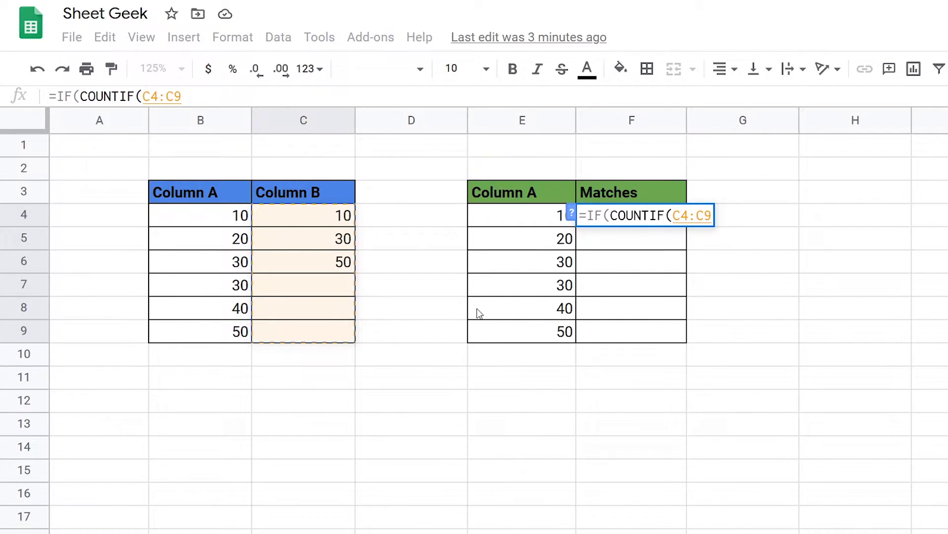
pyautogui.press('F4')
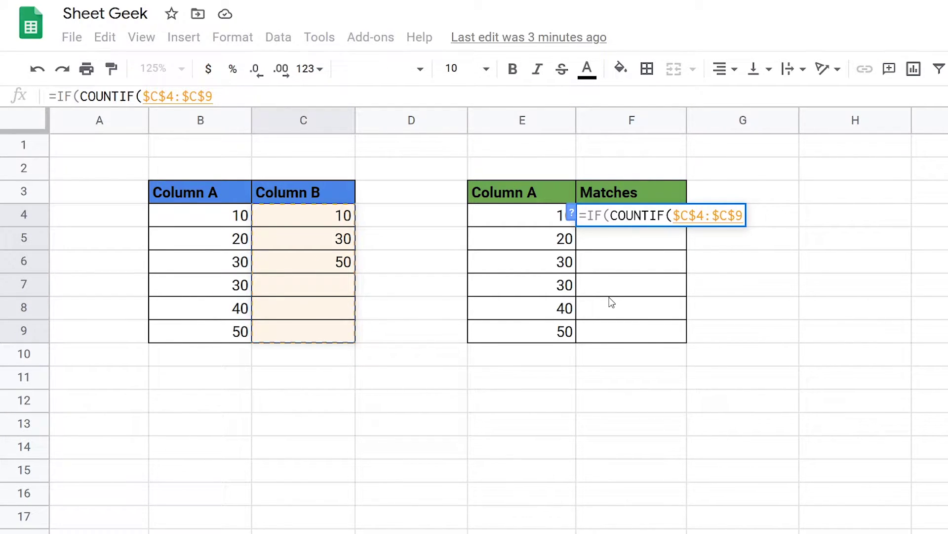
# Step: Complete F4 as =IF(COUNTIF($C$4:$C$9,E4)=0,"Blank",E4) so it shows 10
pyautogui.write(',')
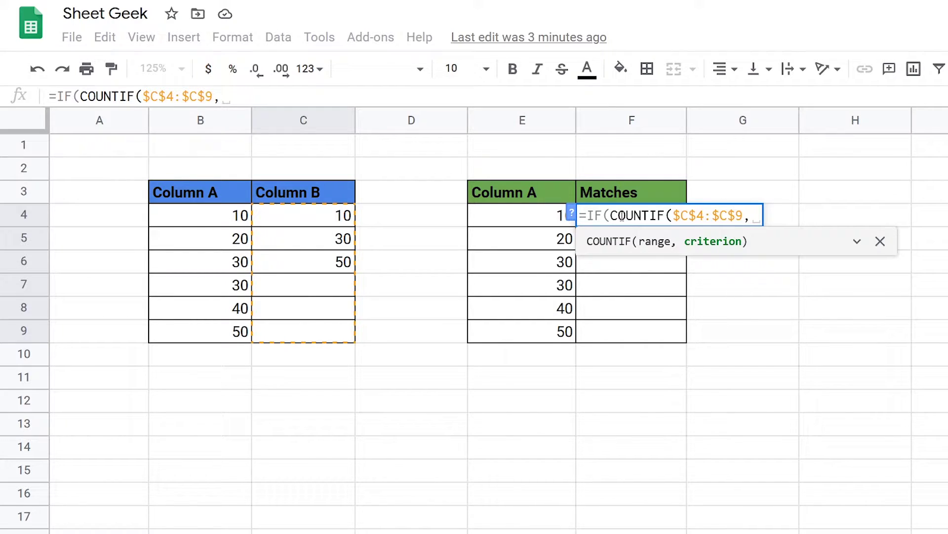
pyautogui.click(531, 218)
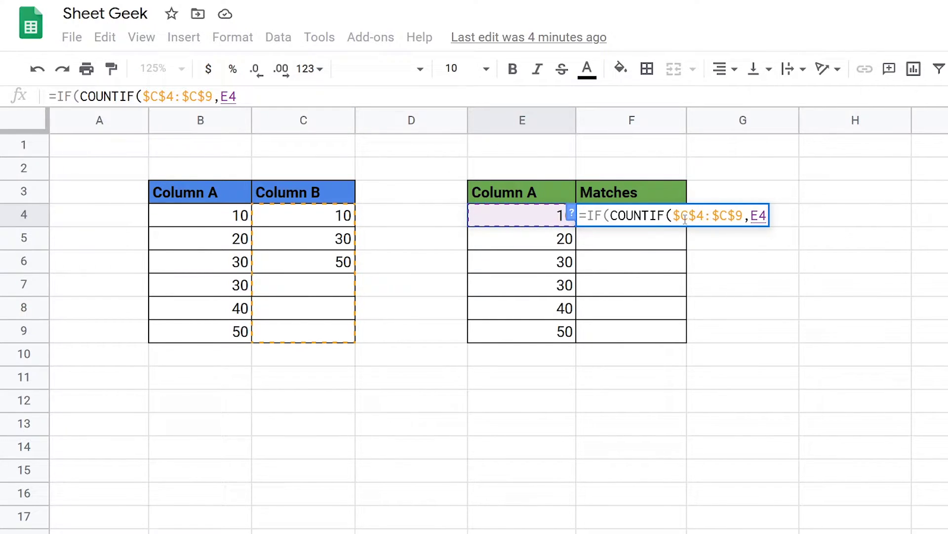
pyautogui.write(')')
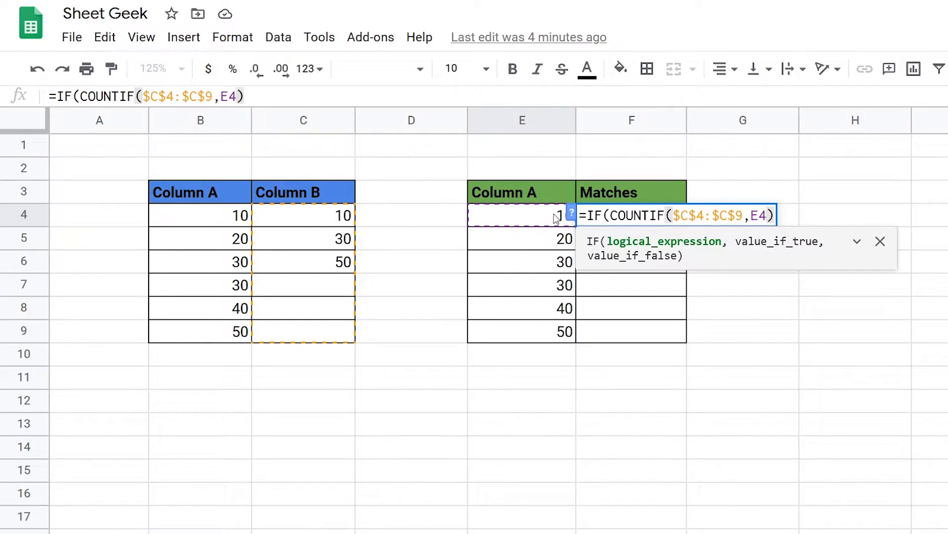
pyautogui.hotkey('ctrl', 'b')
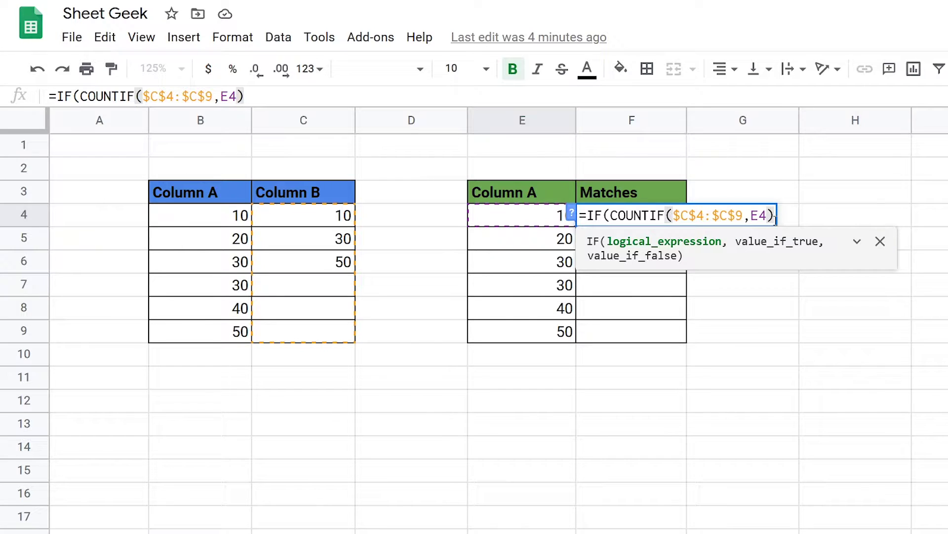
pyautogui.write('=0,')
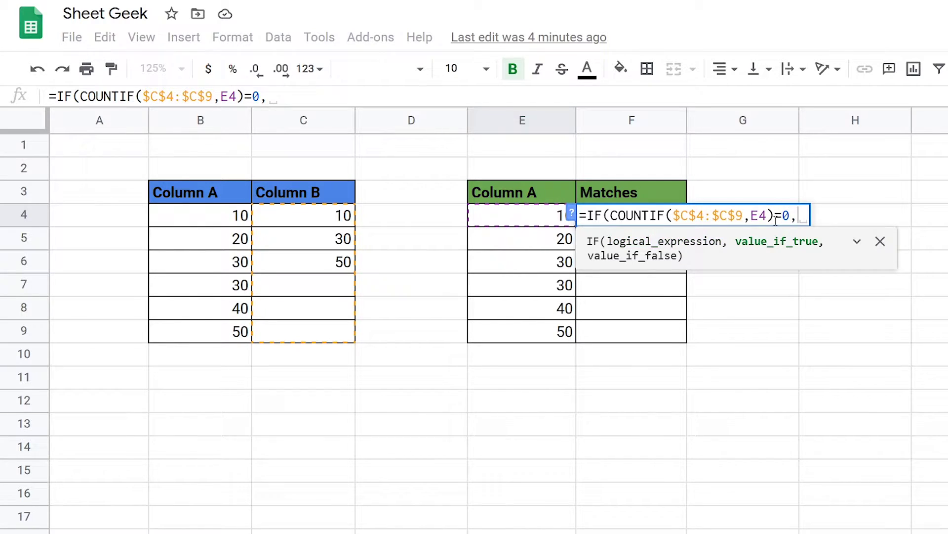
pyautogui.write('"Blank')
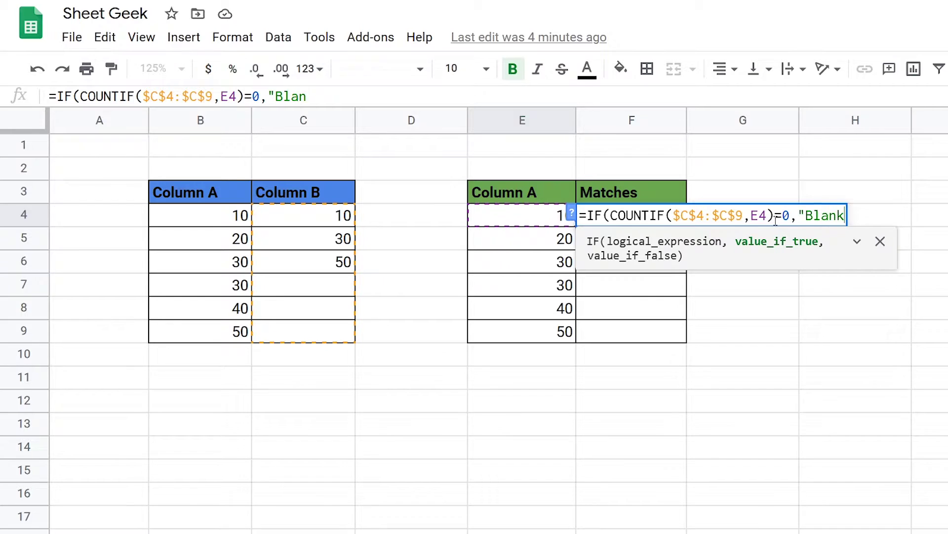
pyautogui.write('",')
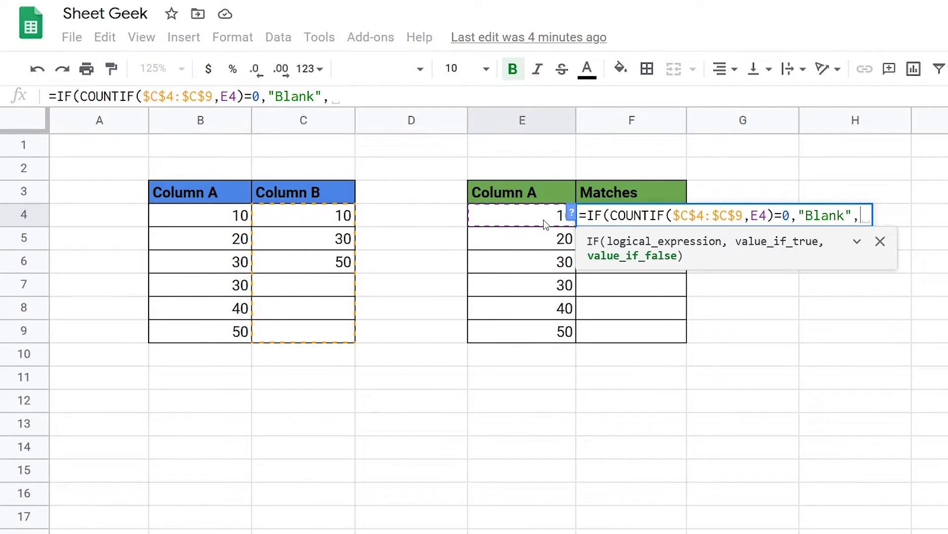
pyautogui.click(544, 219)
pyautogui.write(')')
pyautogui.press('Return')
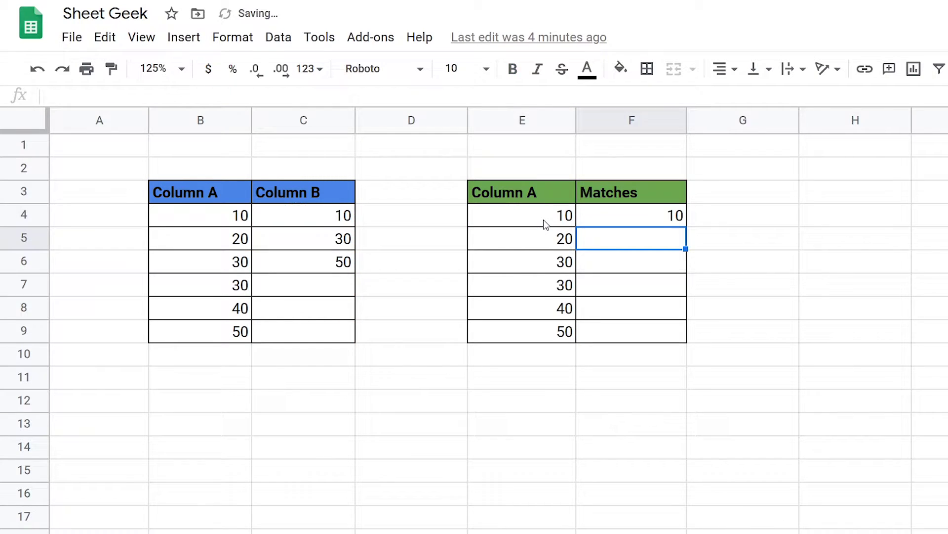
# Step: Copy F4's formula down the Matches column through F9
pyautogui.press('Up')
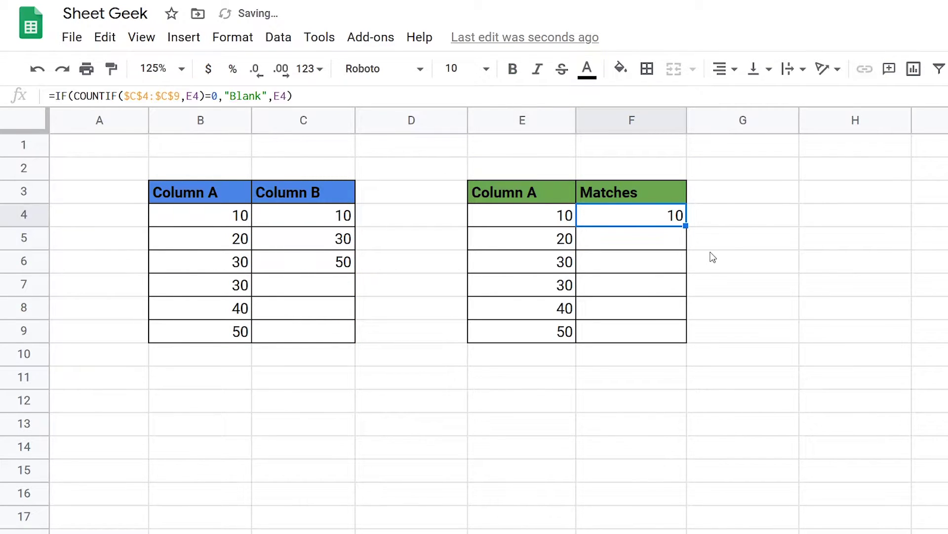
pyautogui.doubleClick(686, 226)
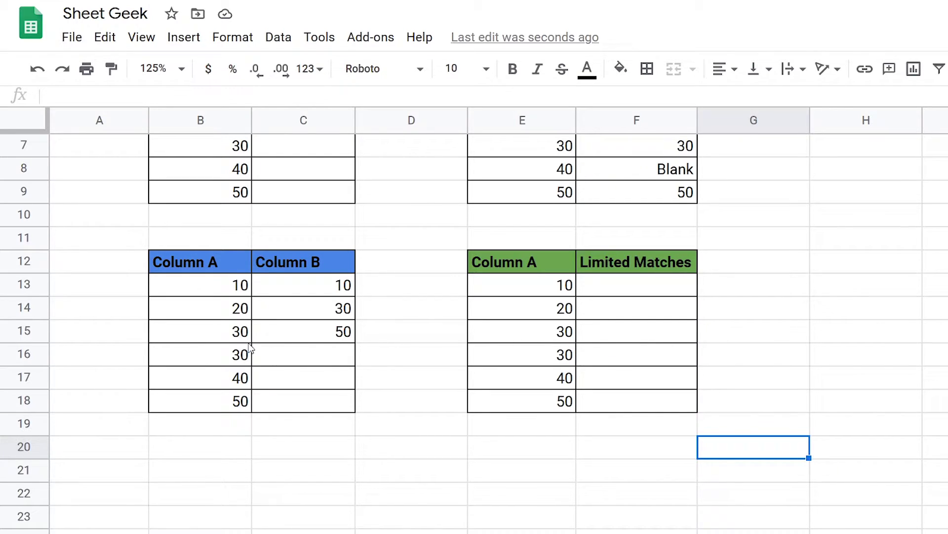
pyautogui.moveTo(244, 340); pyautogui.dragTo(221, 351)
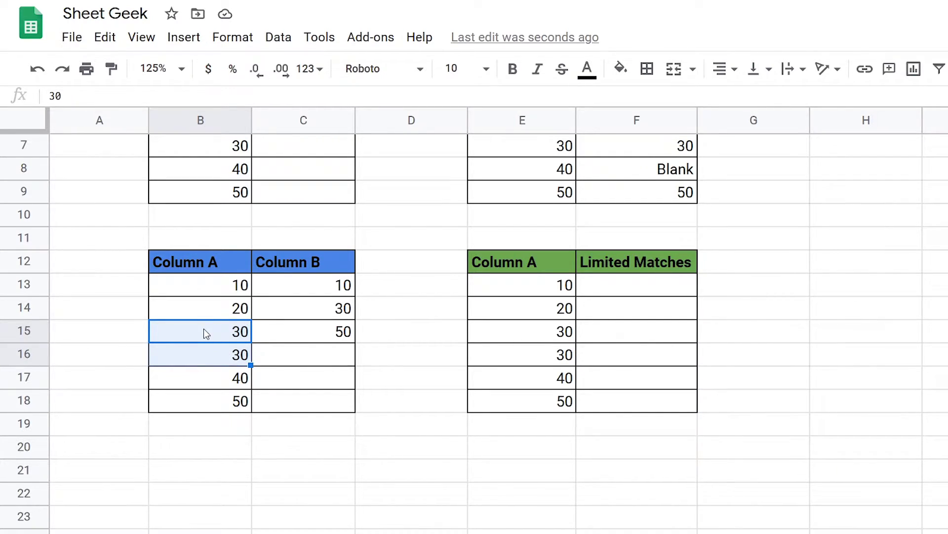
pyautogui.click(349, 308)
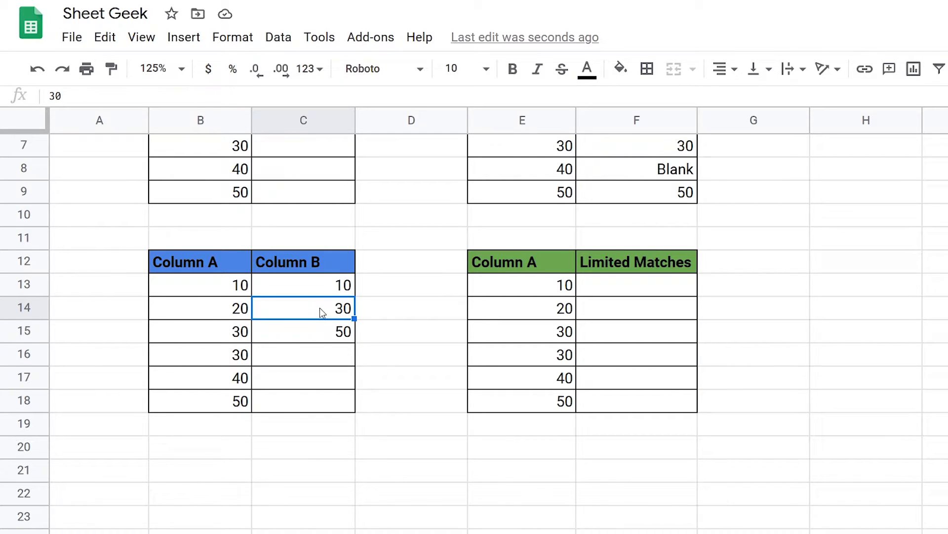
pyautogui.moveTo(233, 331); pyautogui.dragTo(299, 336)
pyautogui.click(222, 341)
pyautogui.moveTo(241, 355); pyautogui.dragTo(340, 349)
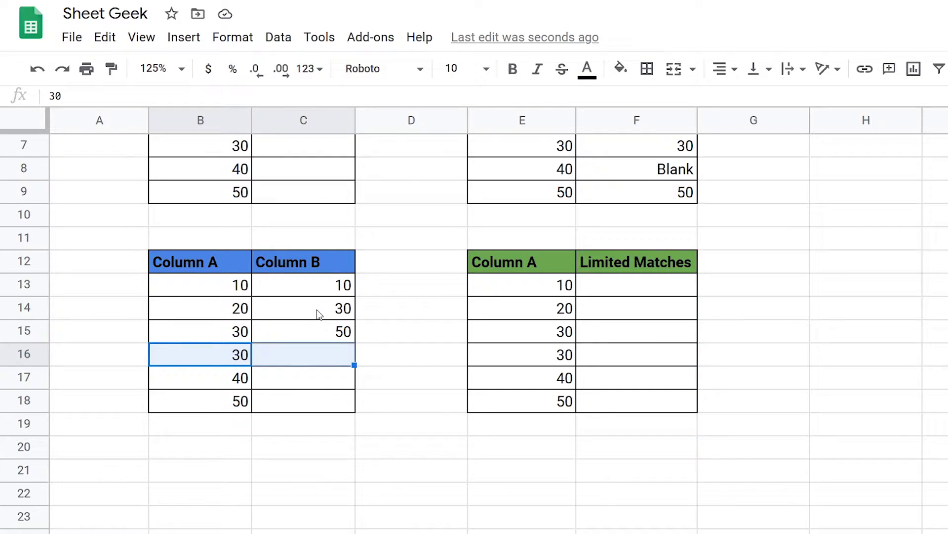
pyautogui.click(341, 355)
pyautogui.moveTo(233, 355); pyautogui.dragTo(310, 360)
pyautogui.click(419, 401)
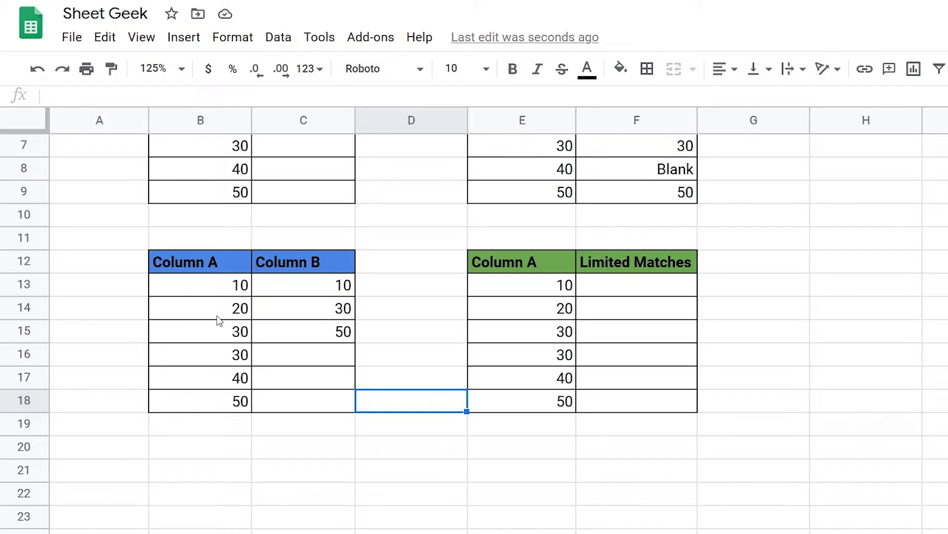
# Step: Enter a tally of 1 in B11 above Column A and 1 in C11 above Column B
pyautogui.click(227, 287)
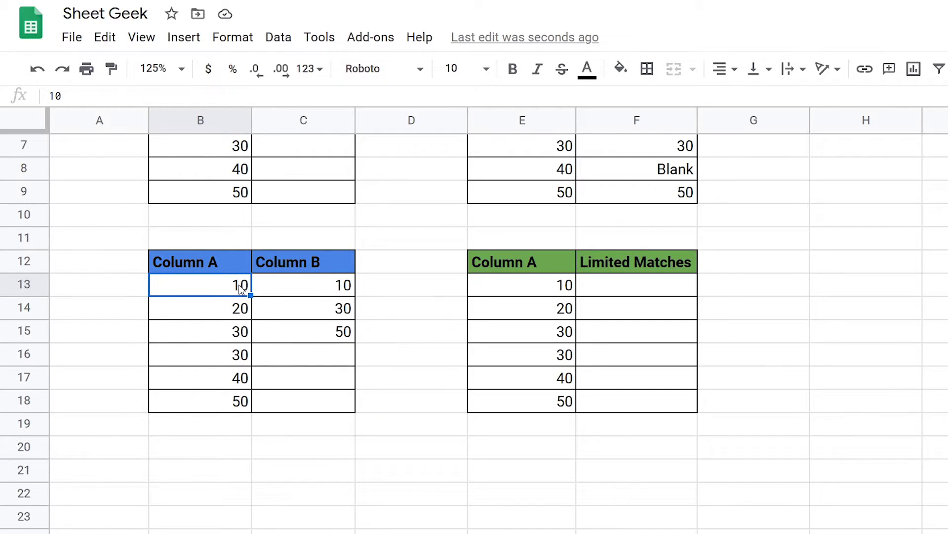
pyautogui.click(238, 239)
pyautogui.write('1')
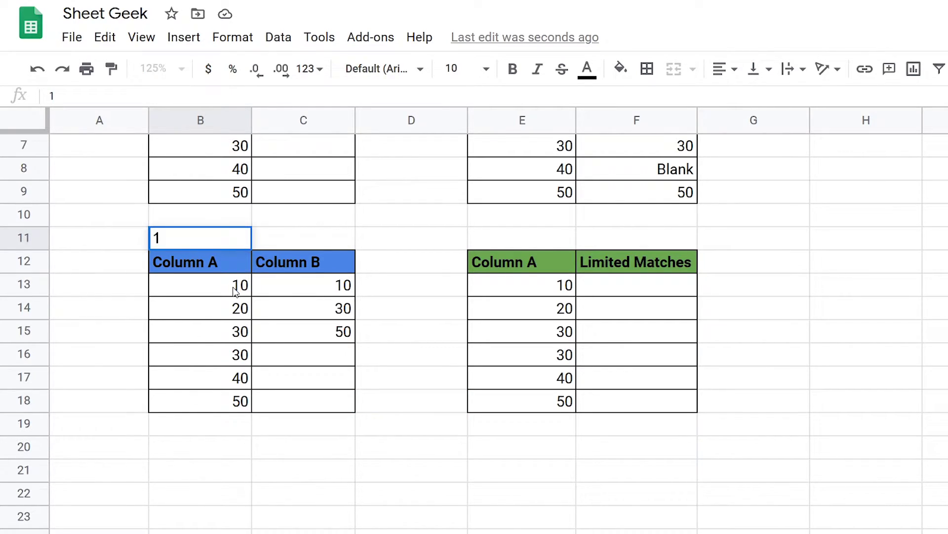
pyautogui.click(235, 289)
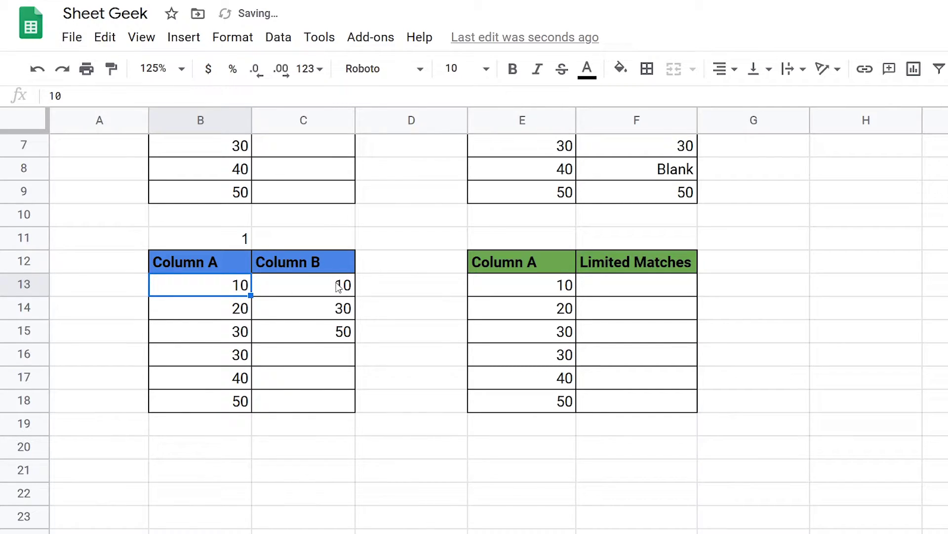
pyautogui.moveTo(338, 287); pyautogui.dragTo(326, 401)
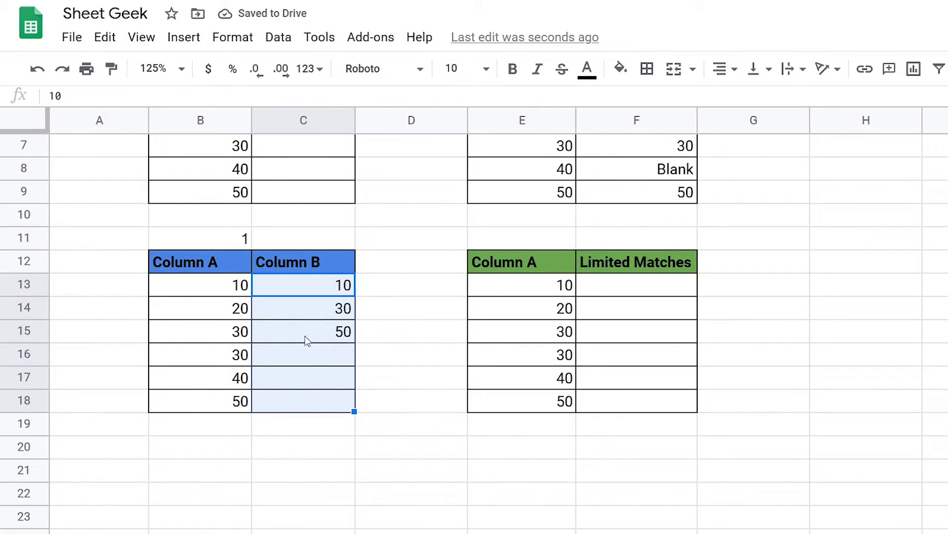
pyautogui.click(345, 328)
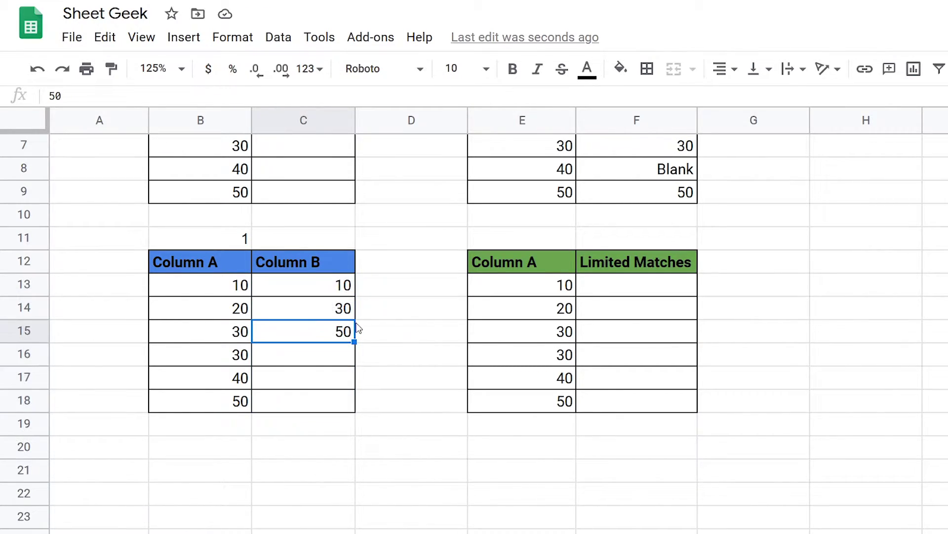
pyautogui.click(337, 241)
pyautogui.write('1')
pyautogui.click(385, 290)
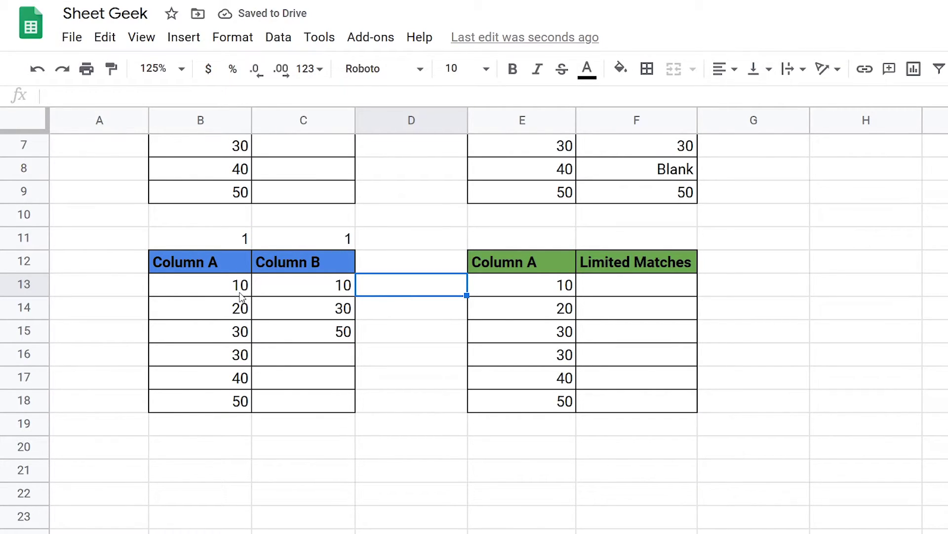
# Step: Enter Matched in F13 beside the value 10
pyautogui.click(601, 288)
pyautogui.write('Match')
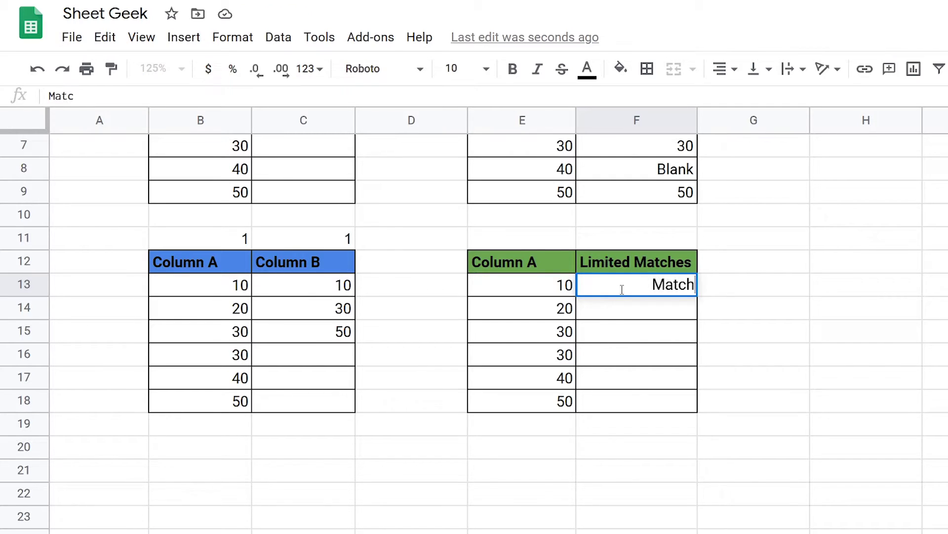
pyautogui.write('ed')
pyautogui.click(830, 316)
# Step: Change the Column B tally to 0 and enter Not Matched beside 20
pyautogui.click(230, 313)
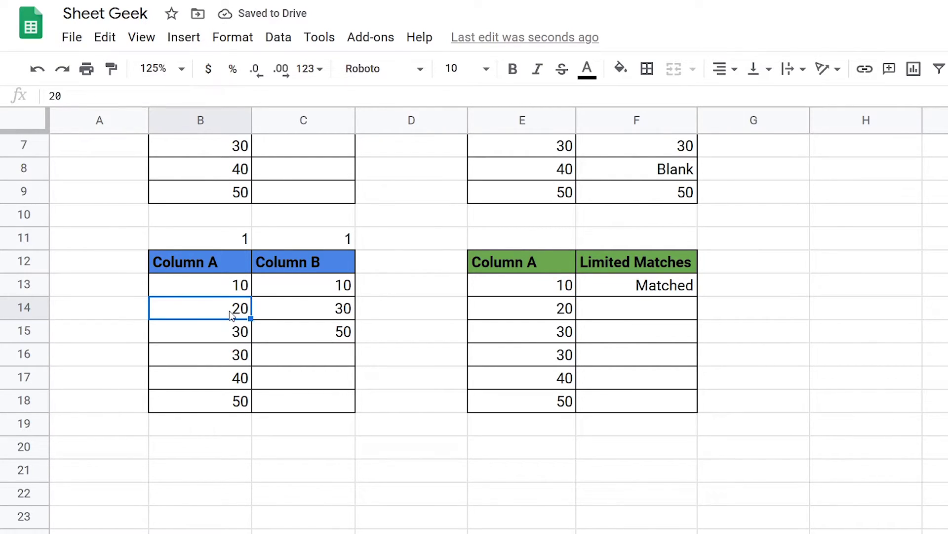
pyautogui.click(343, 240)
pyautogui.write('0')
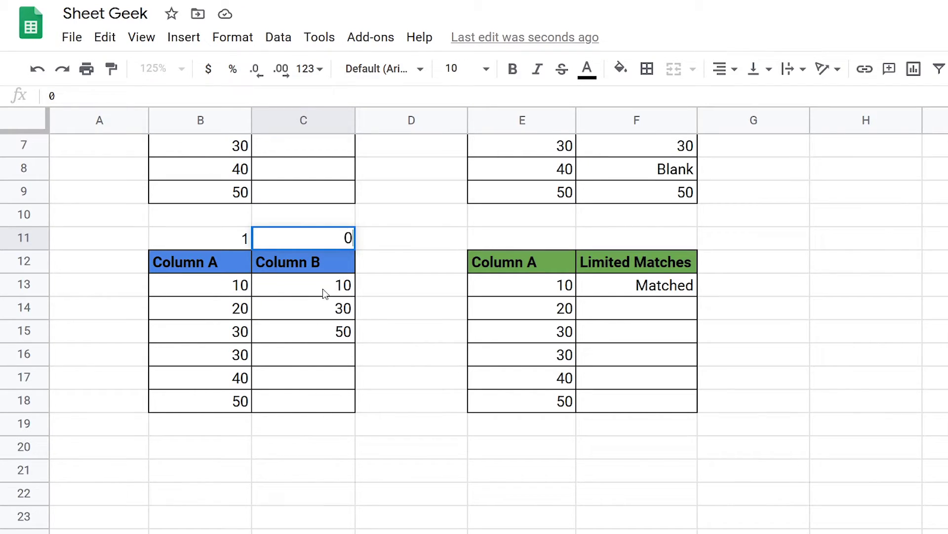
pyautogui.click(390, 335)
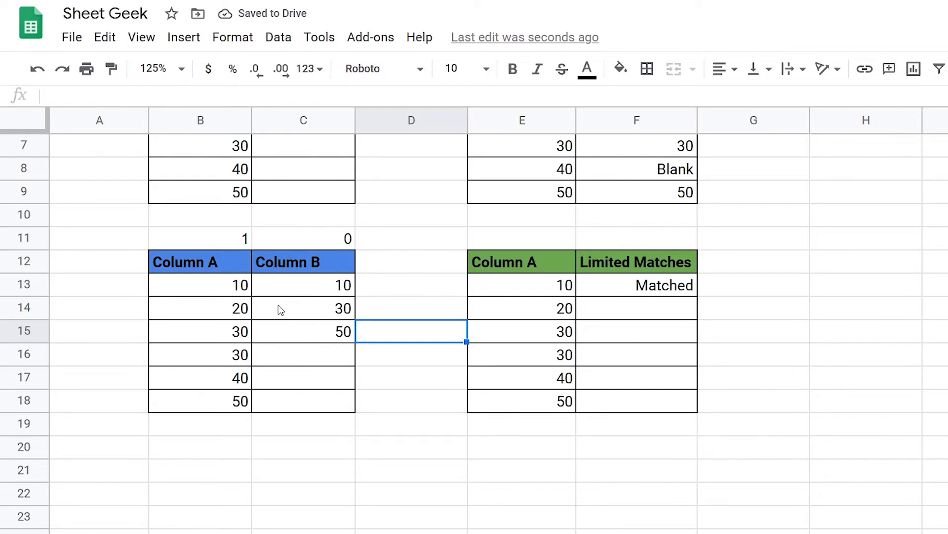
pyautogui.click(621, 315)
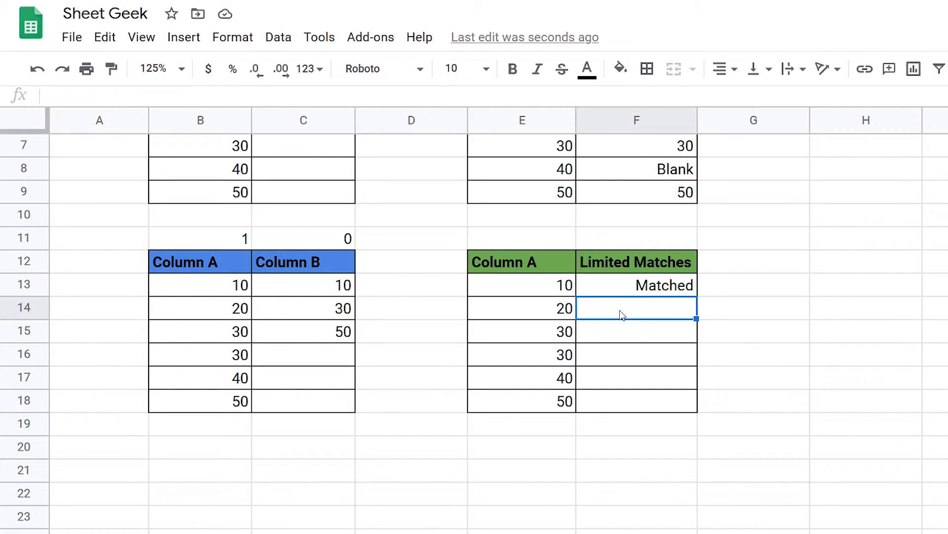
pyautogui.write('Not Mached')
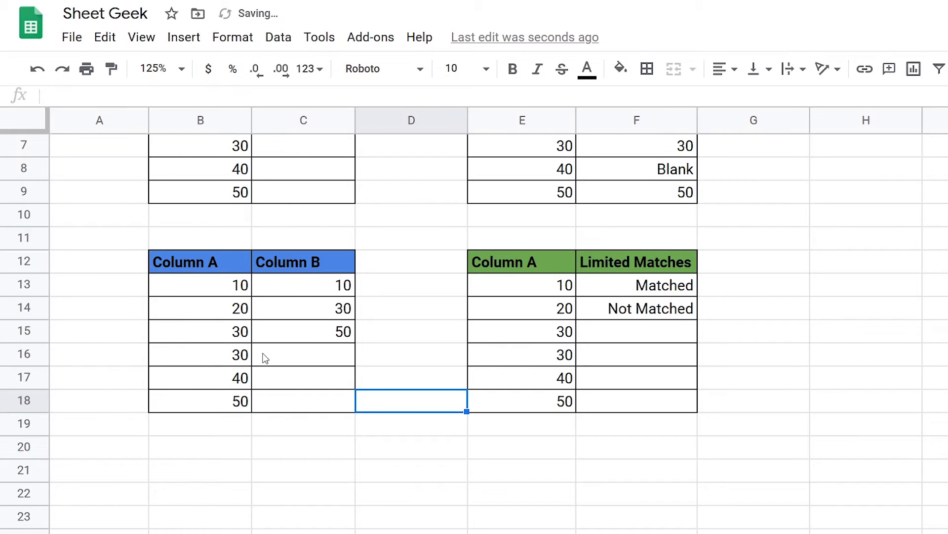
# Step: Review Column A values 10 through 30 and set the Column A tally to 1
pyautogui.click(232, 338)
pyautogui.click(230, 294)
pyautogui.click(236, 312)
pyautogui.click(212, 333)
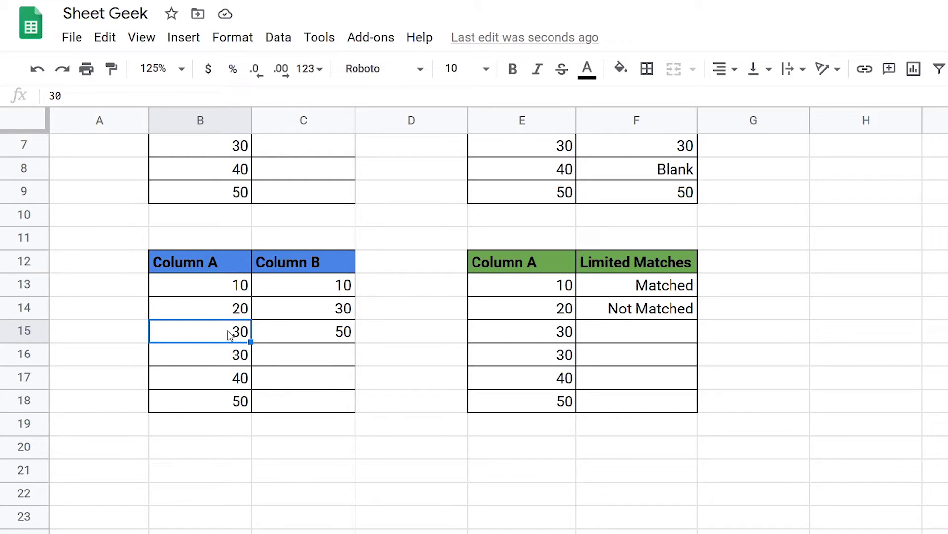
pyautogui.moveTo(222, 334); pyautogui.dragTo(221, 289)
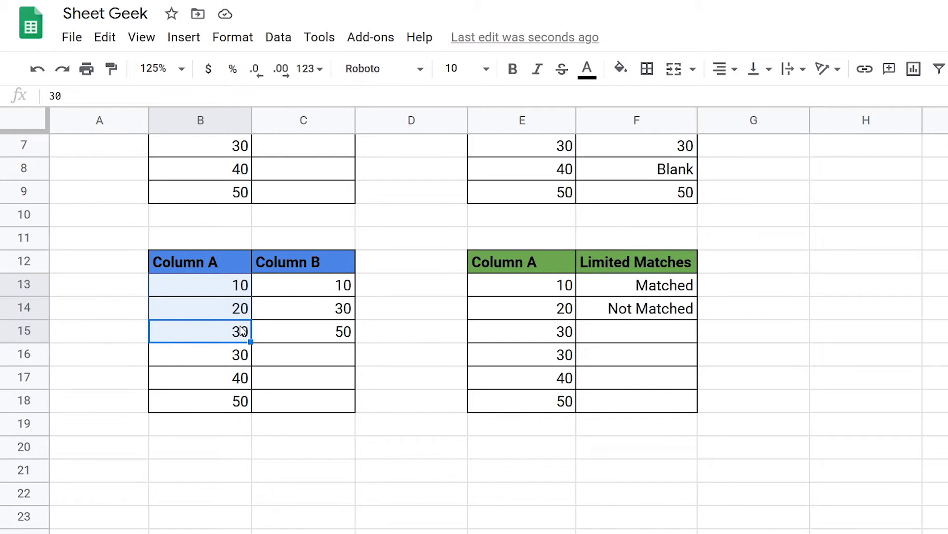
pyautogui.click(240, 244)
pyautogui.write('1')
pyautogui.moveTo(221, 286); pyautogui.dragTo(223, 331)
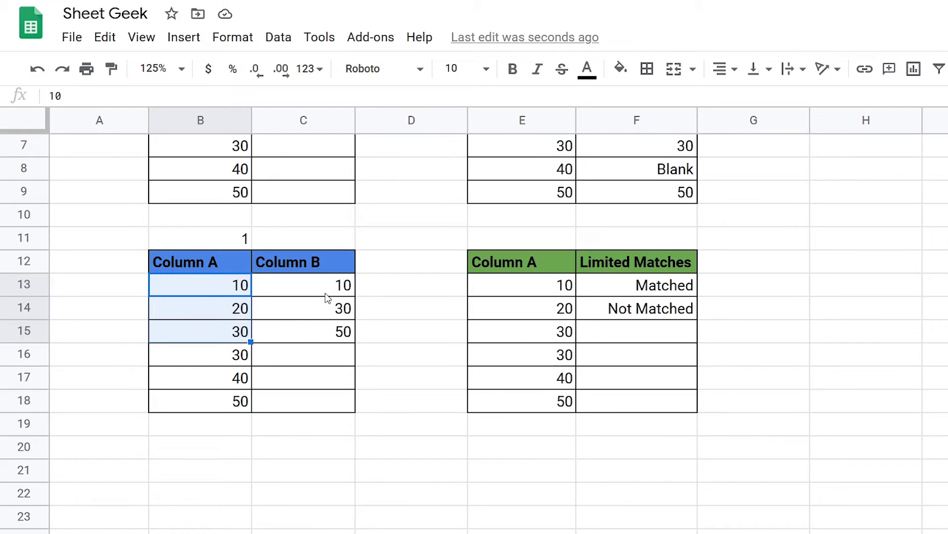
# Step: Set the Column B tally to 1 and enter Matched beside the first 30
pyautogui.moveTo(339, 287); pyautogui.dragTo(341, 401)
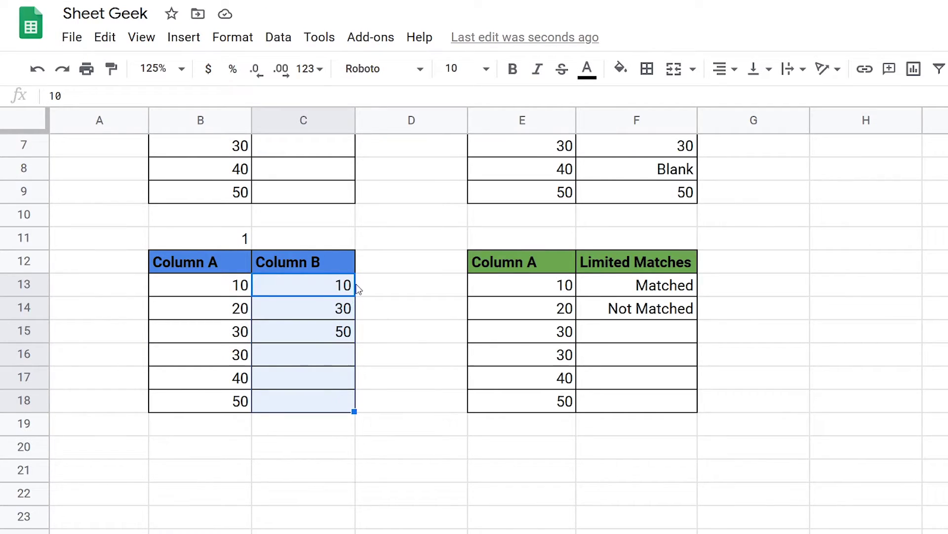
pyautogui.click(335, 236)
pyautogui.write('1')
pyautogui.click(392, 279)
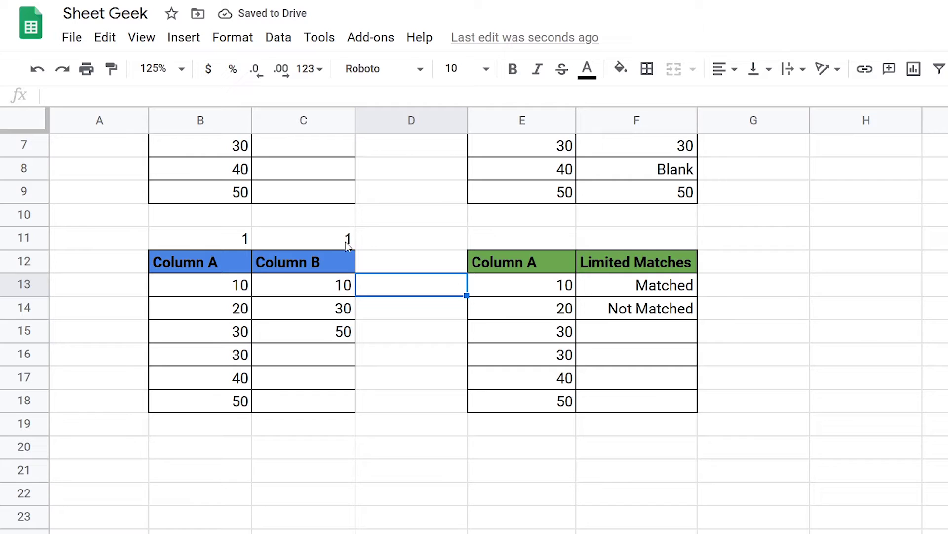
pyautogui.click(251, 343)
pyautogui.click(624, 340)
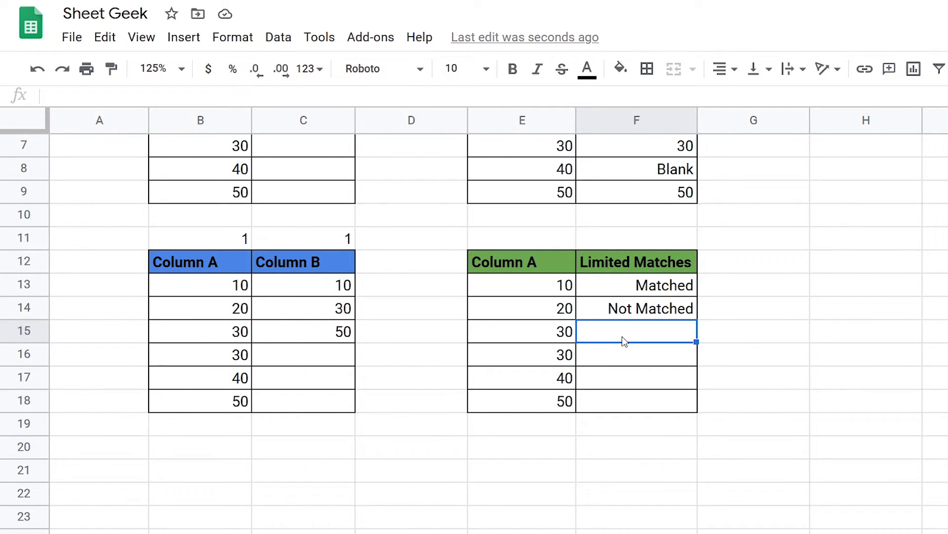
pyautogui.write('Matched')
pyautogui.press('Return')
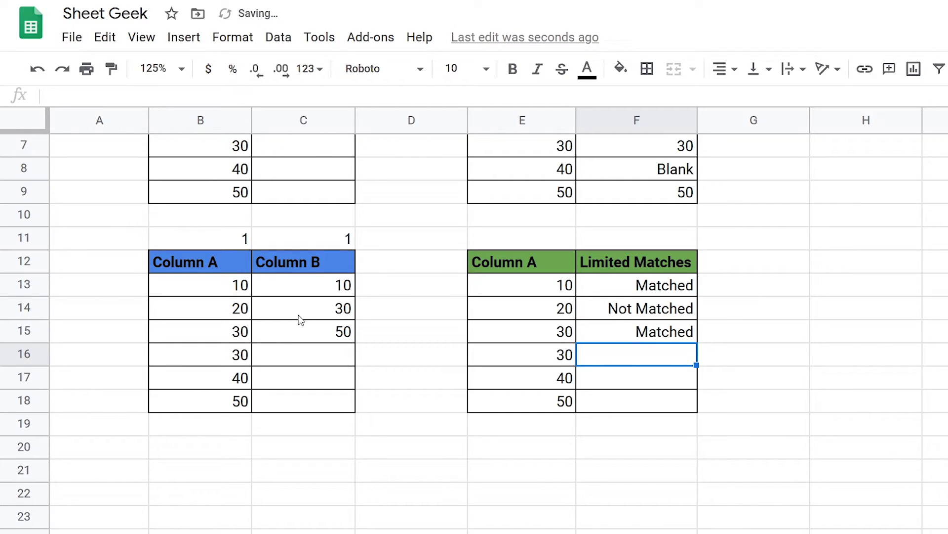
# Step: Change the Column A tally to 2 after counting down to the second 30
pyautogui.click(230, 360)
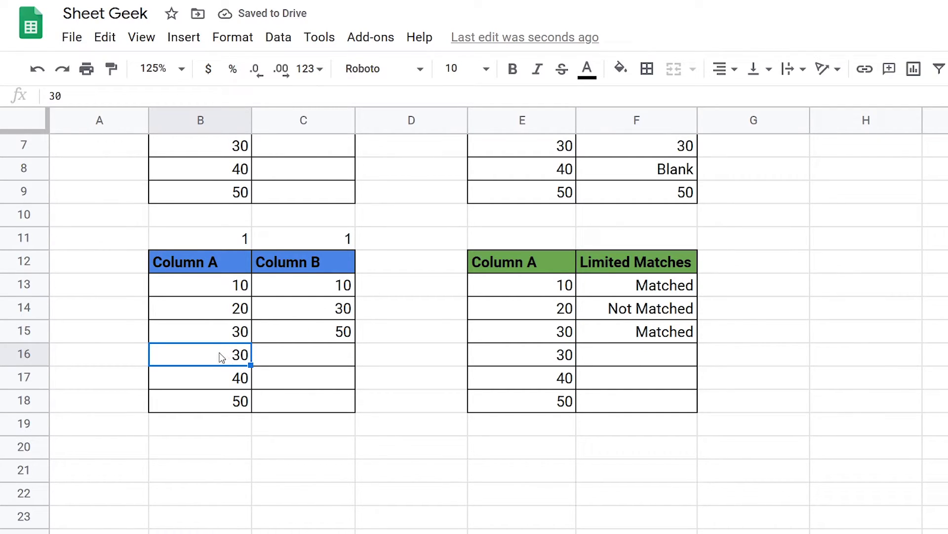
pyautogui.moveTo(197, 355); pyautogui.dragTo(201, 289)
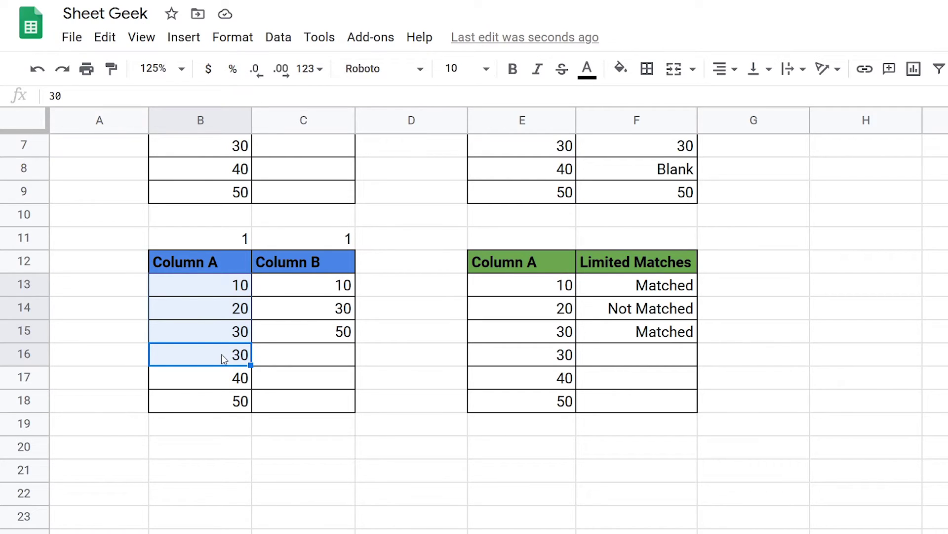
pyautogui.click(242, 238)
pyautogui.write('2')
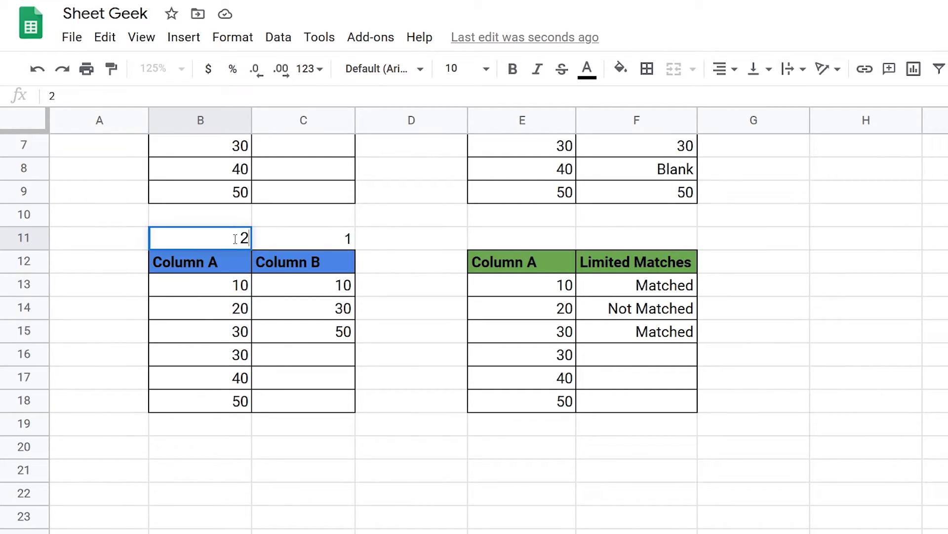
pyautogui.press('Return')
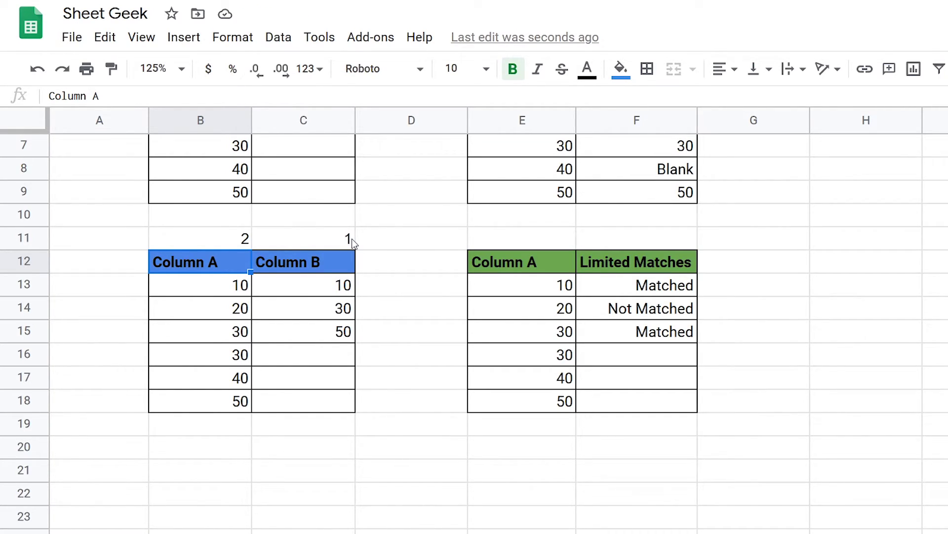
# Step: Compare the 30 values in both columns and enter Not Matched beside the second 30
pyautogui.click(318, 242)
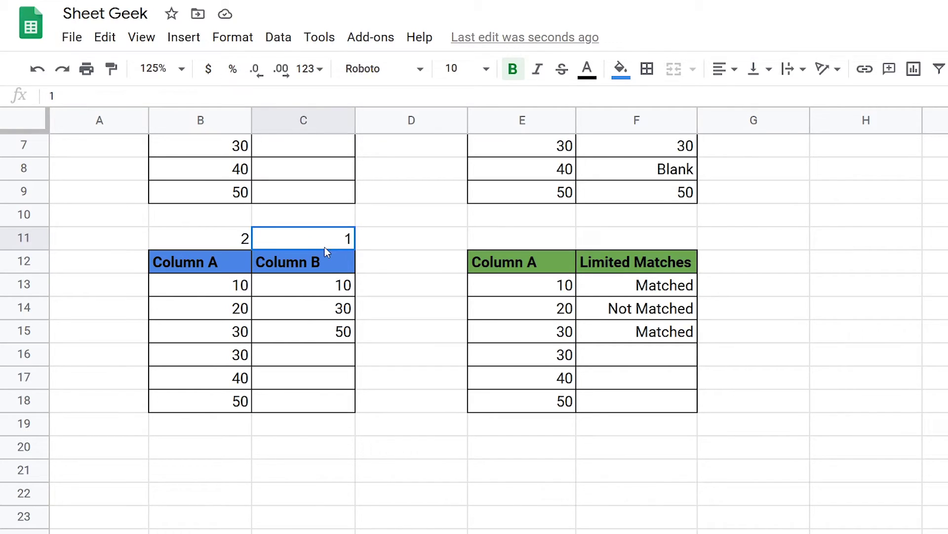
pyautogui.click(296, 308)
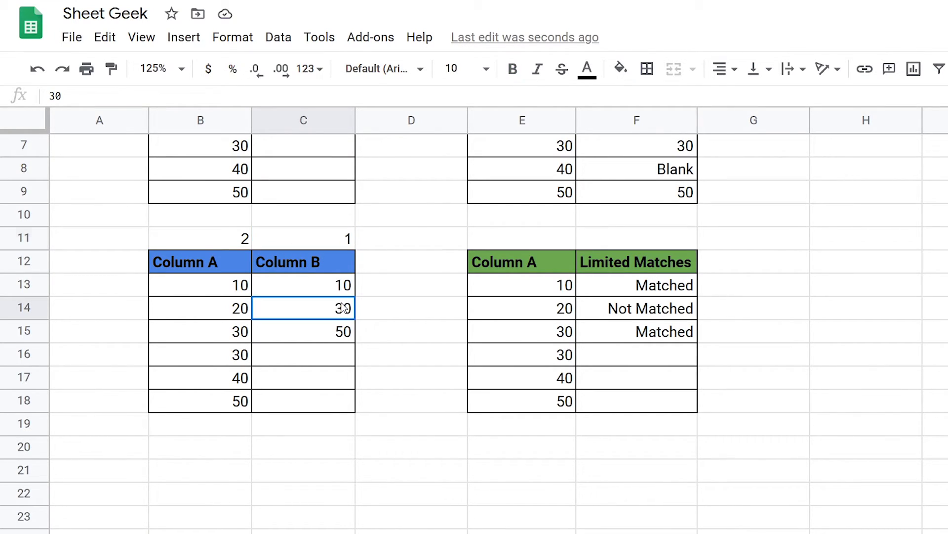
pyautogui.click(231, 336)
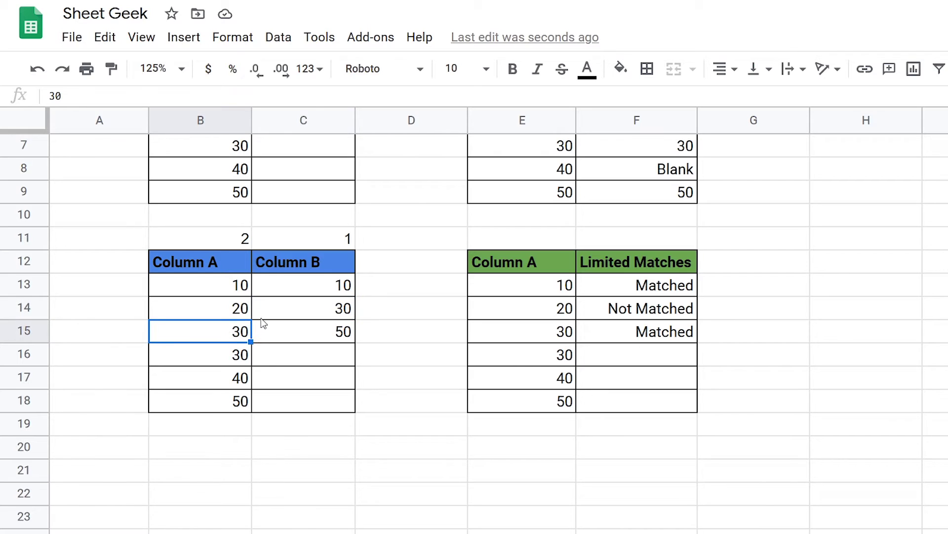
pyautogui.click(280, 359)
pyautogui.click(240, 360)
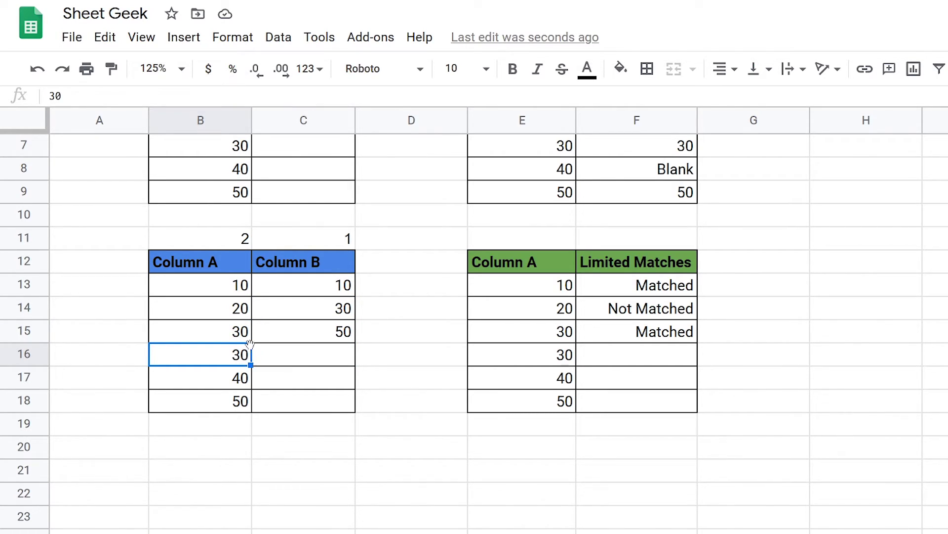
pyautogui.click(606, 353)
pyautogui.write('Not')
pyautogui.press('Return')
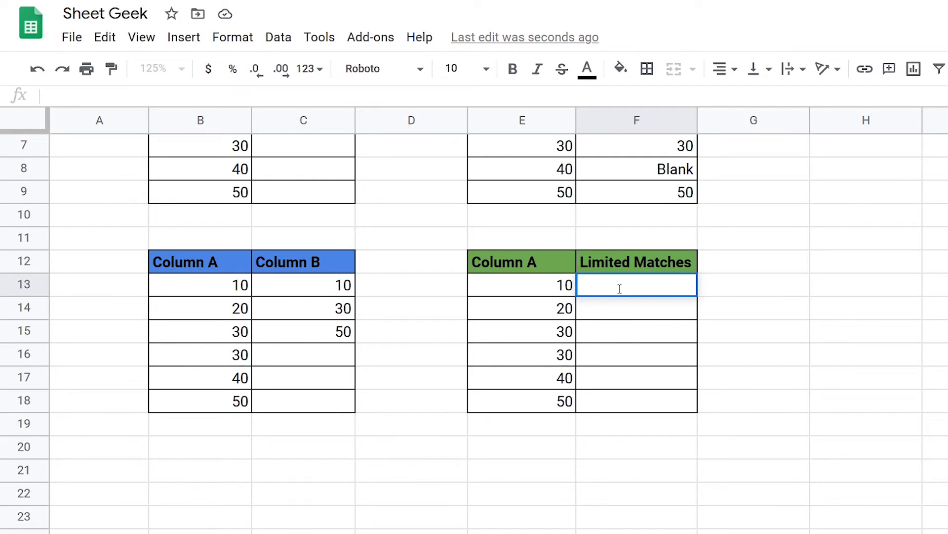
# Step: Type =COUNTIF($E$13:E13,E13) in F13 as an expanding range anchored at E13
pyautogui.write('=countif')
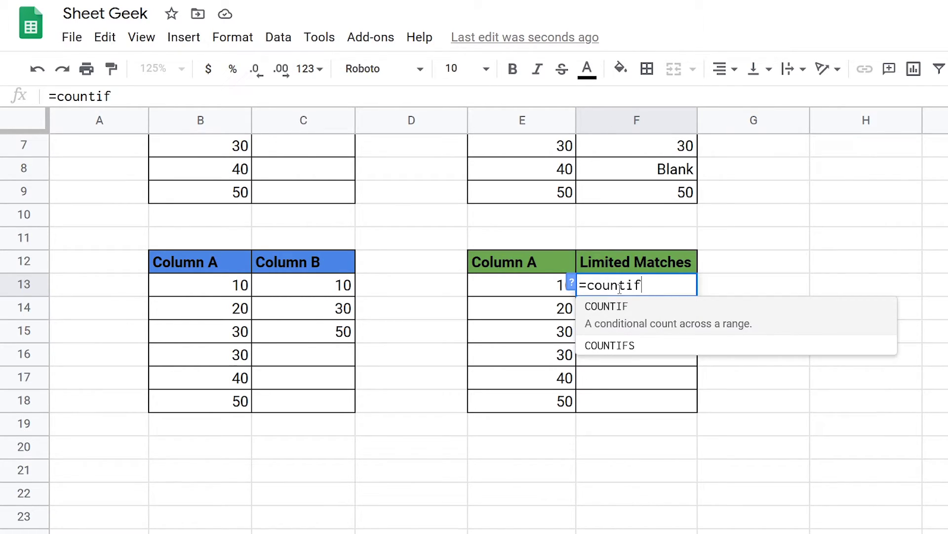
pyautogui.press('Tab')
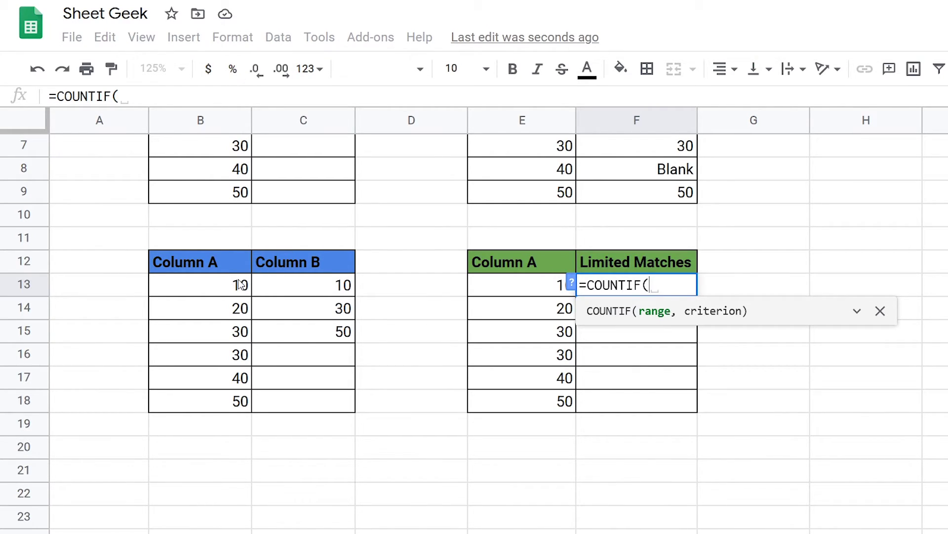
pyautogui.click(541, 284)
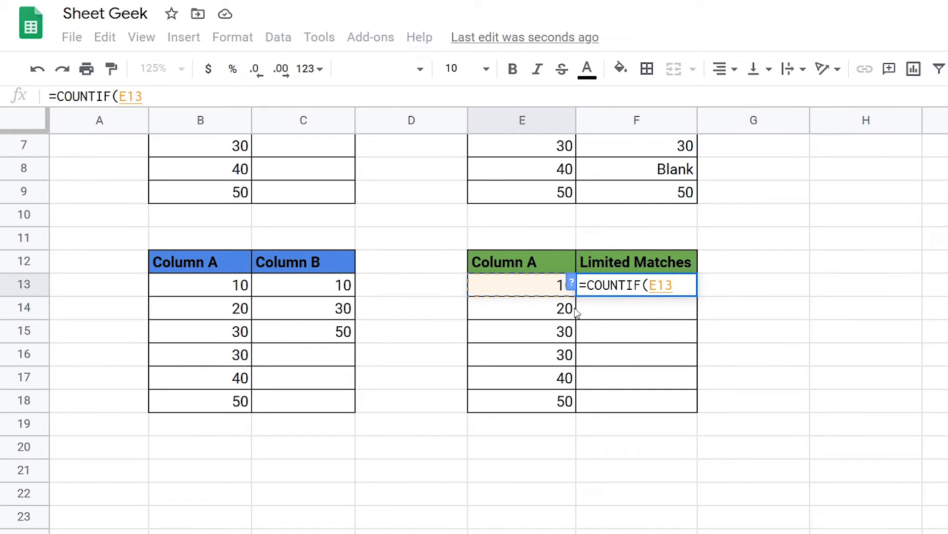
pyautogui.write(':E13')
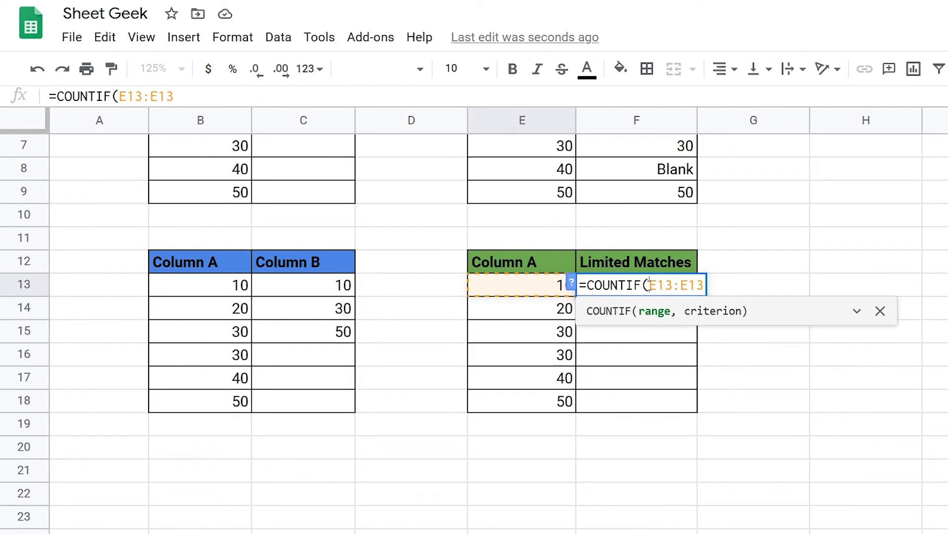
pyautogui.moveTo(650, 285); pyautogui.dragTo(672, 287)
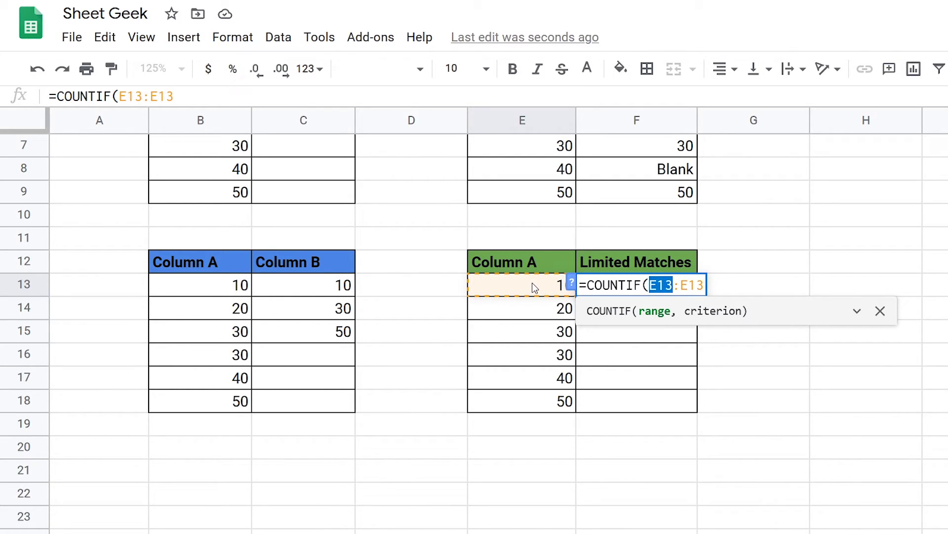
pyautogui.press('F4')
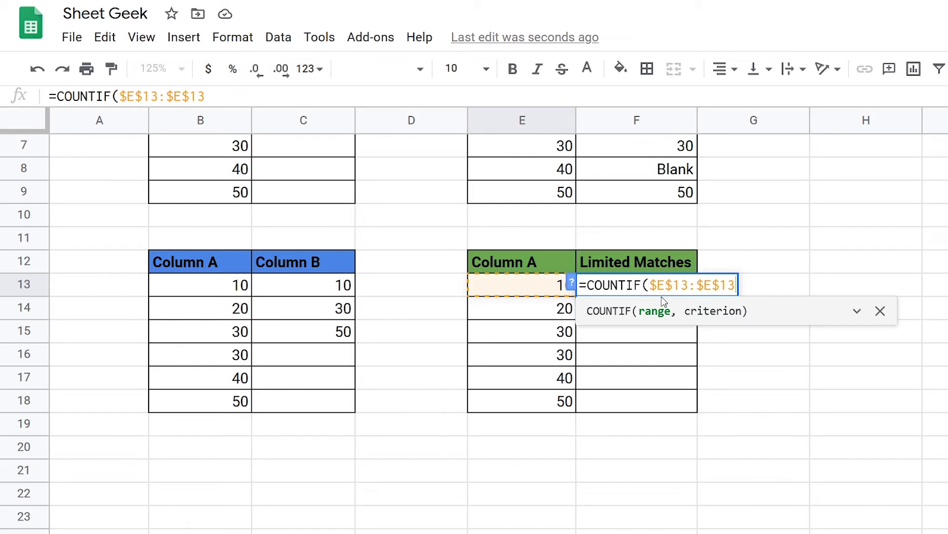
pyautogui.moveTo(696, 285); pyautogui.dragTo(701, 285)
pyautogui.press('BackSpace')
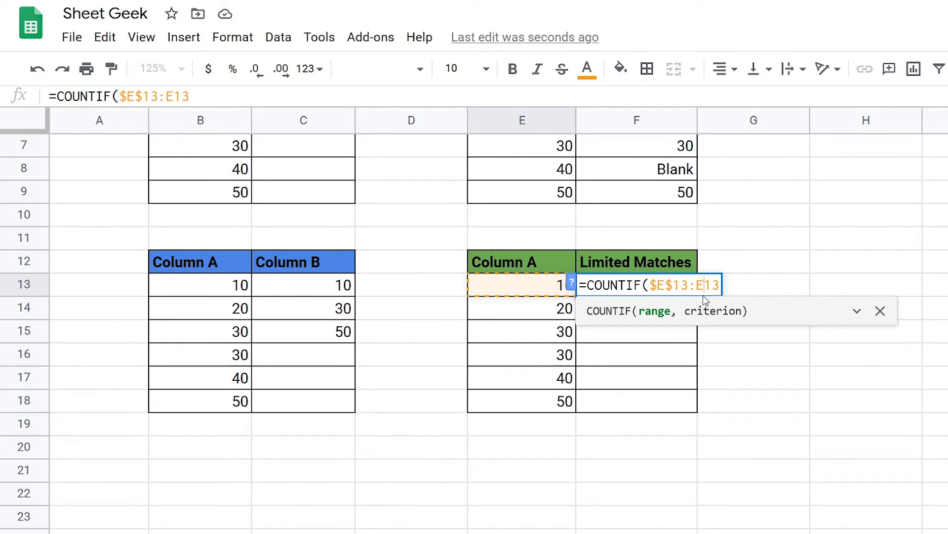
pyautogui.press('Right')
pyautogui.press('Right')
pyautogui.press('Right')
pyautogui.write(',')
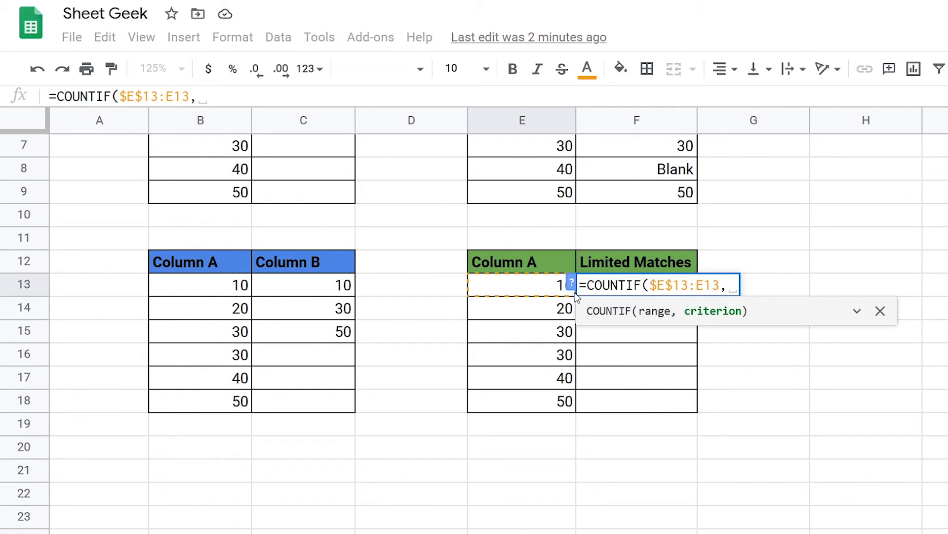
pyautogui.click(542, 289)
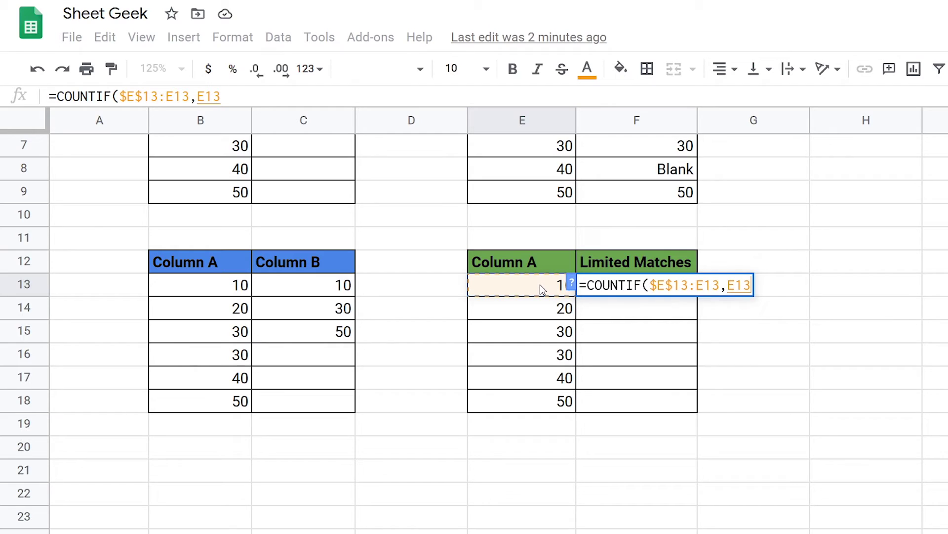
pyautogui.write(')')
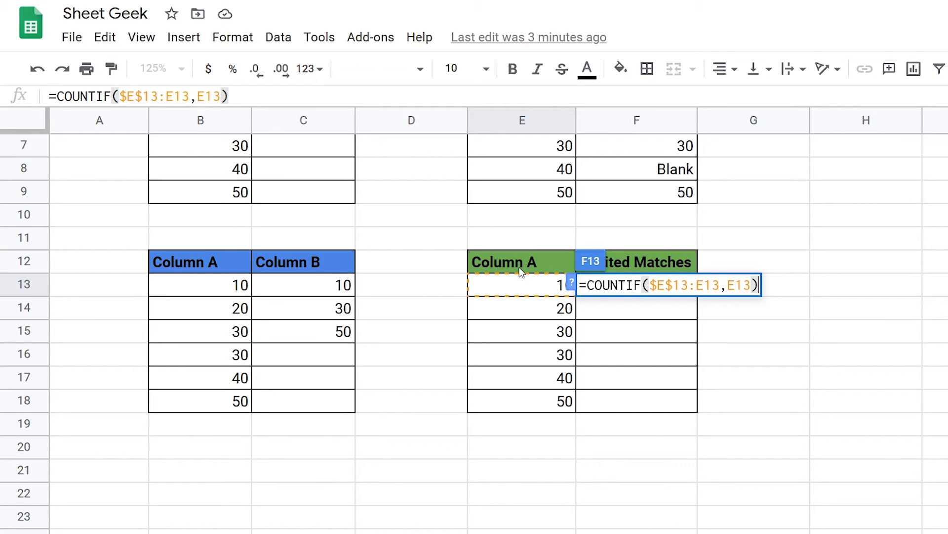
# Step: Append <=COUNTIF($C$13:$C$18,E13) to F13's running count
pyautogui.write('<=')
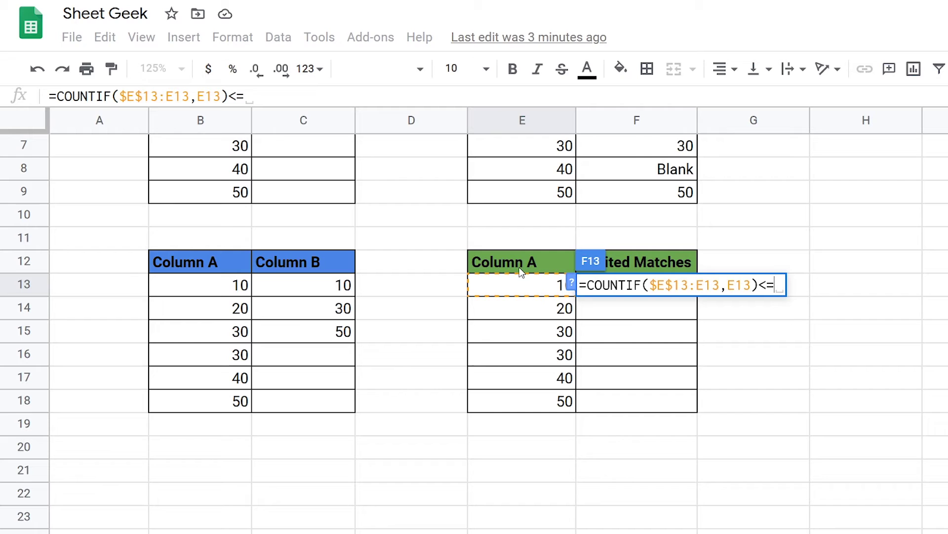
pyautogui.write('countif(')
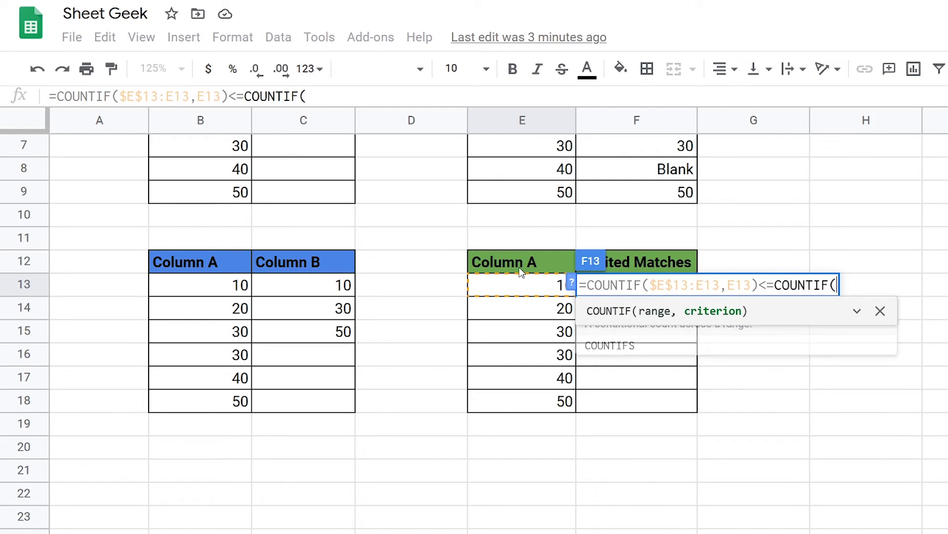
pyautogui.moveTo(330, 285); pyautogui.dragTo(334, 405)
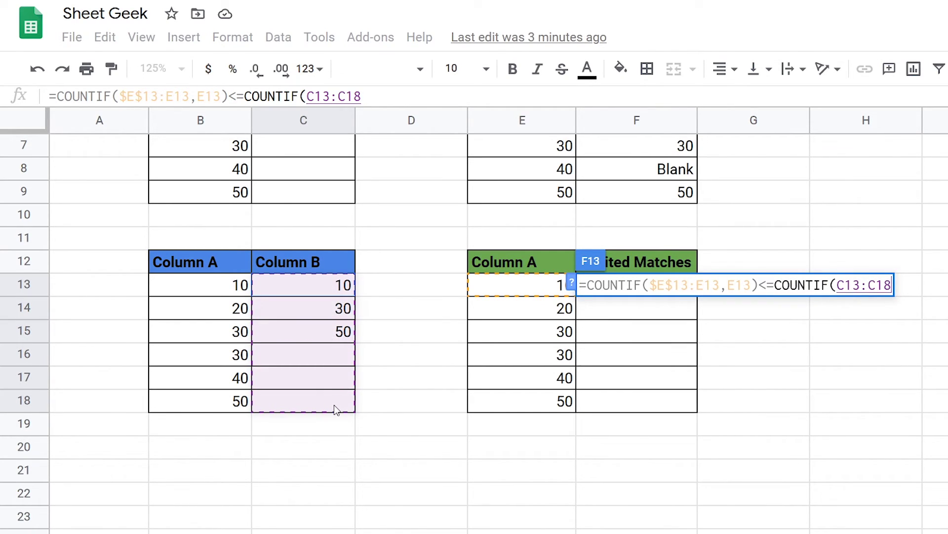
pyautogui.press('F4')
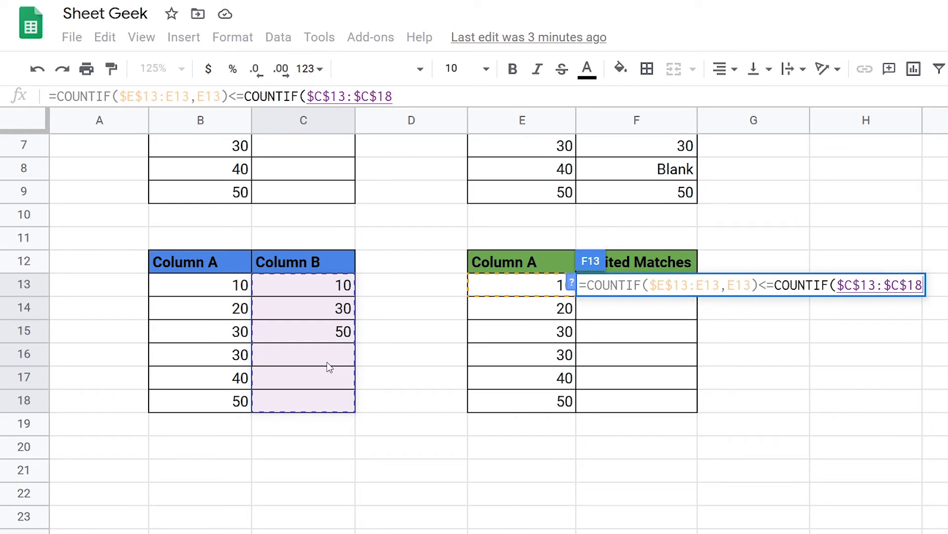
pyautogui.write(',')
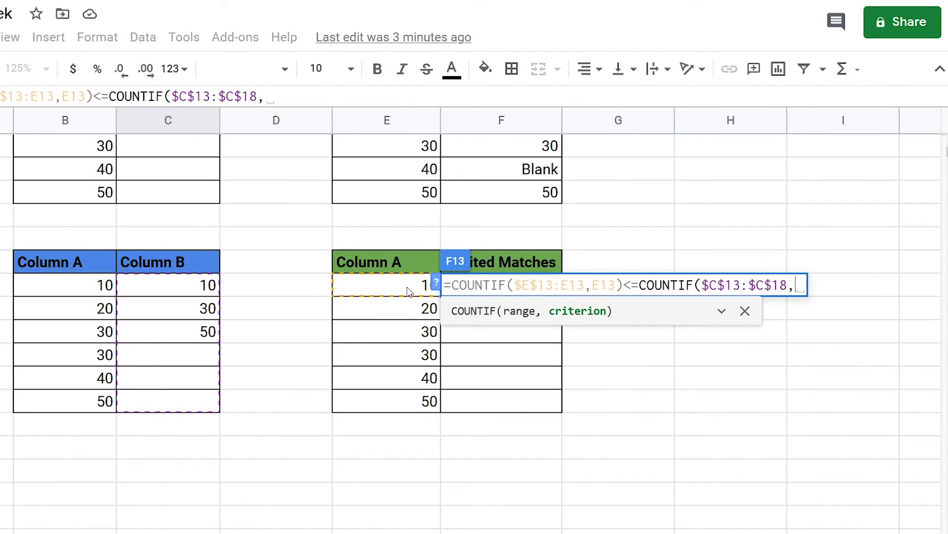
pyautogui.click(408, 291)
pyautogui.write(')')
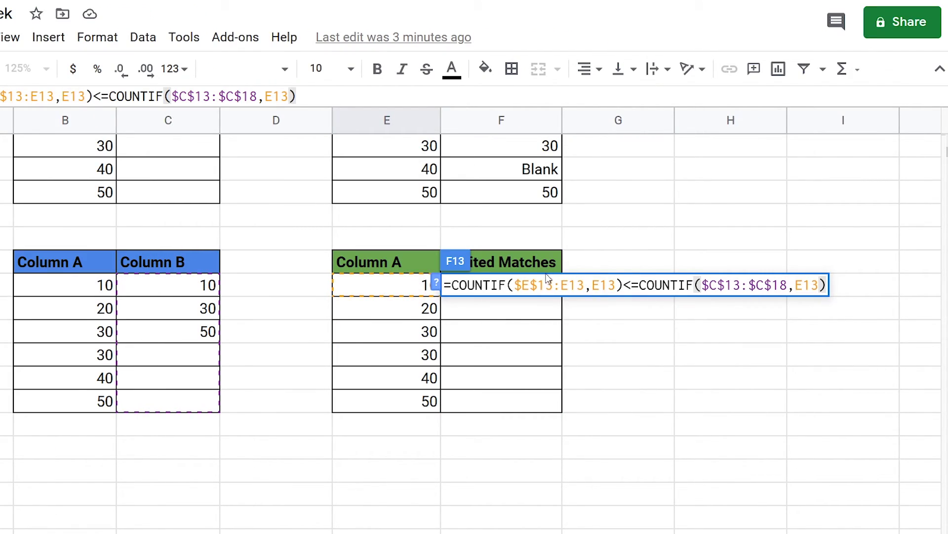
# Step: Wrap F13's comparison in IF returning E13 or "Blank", showing 10
pyautogui.press('Home')
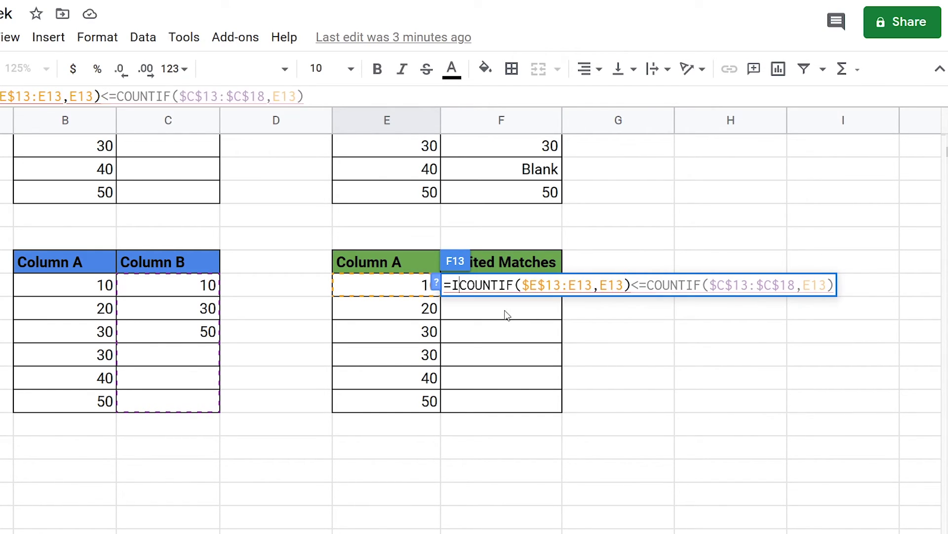
pyautogui.write('IF(')
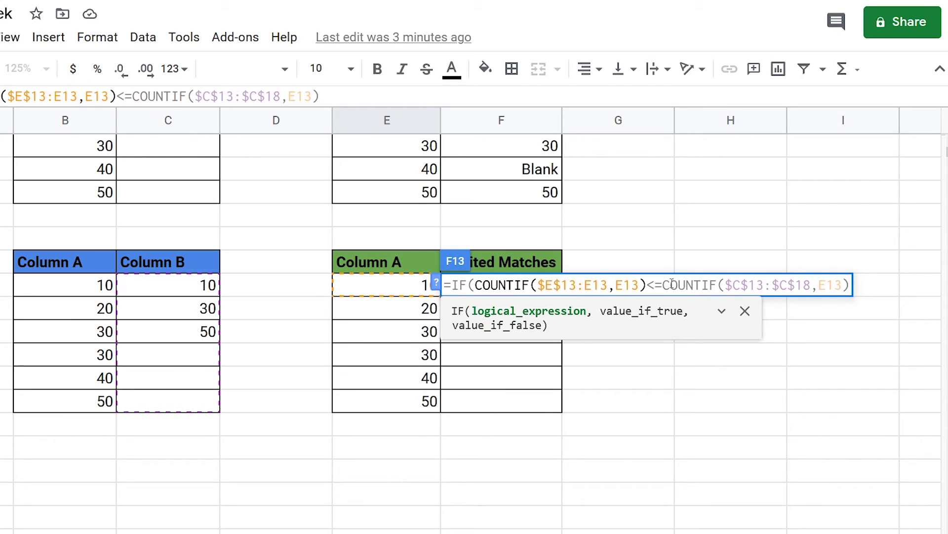
pyautogui.press('End')
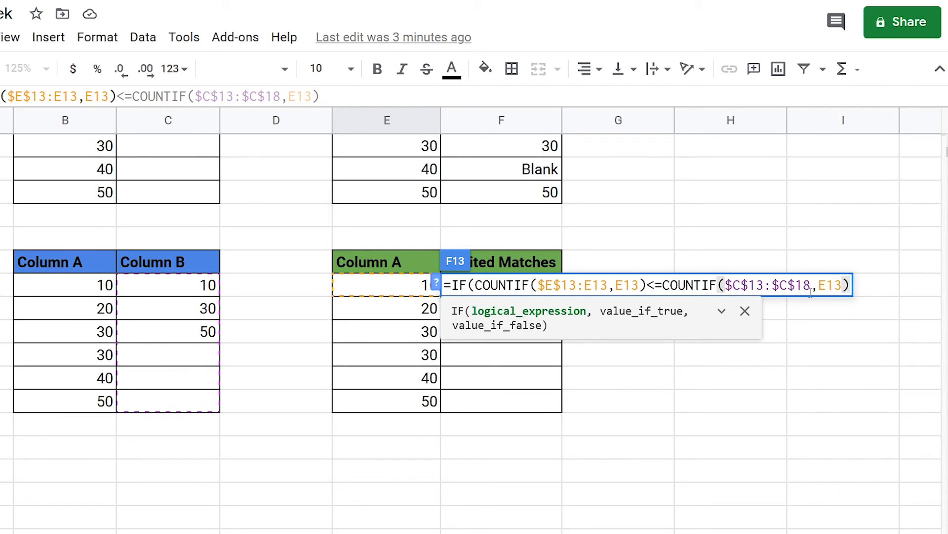
pyautogui.write(',')
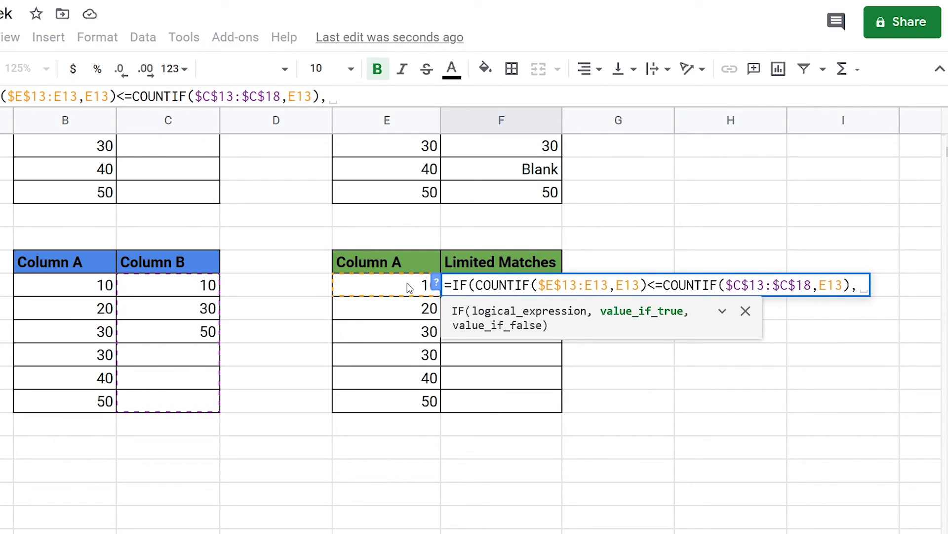
pyautogui.click(408, 286)
pyautogui.write(',')
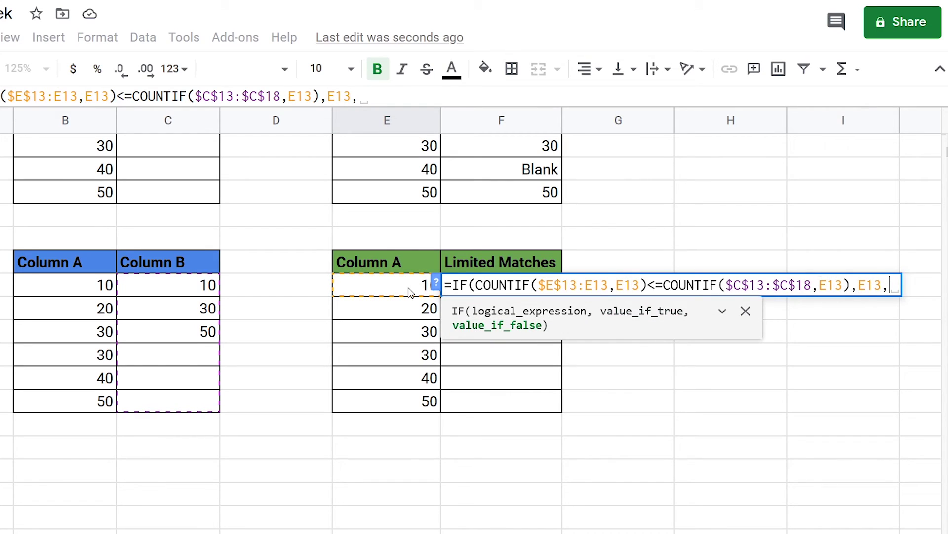
pyautogui.write('"Blank")')
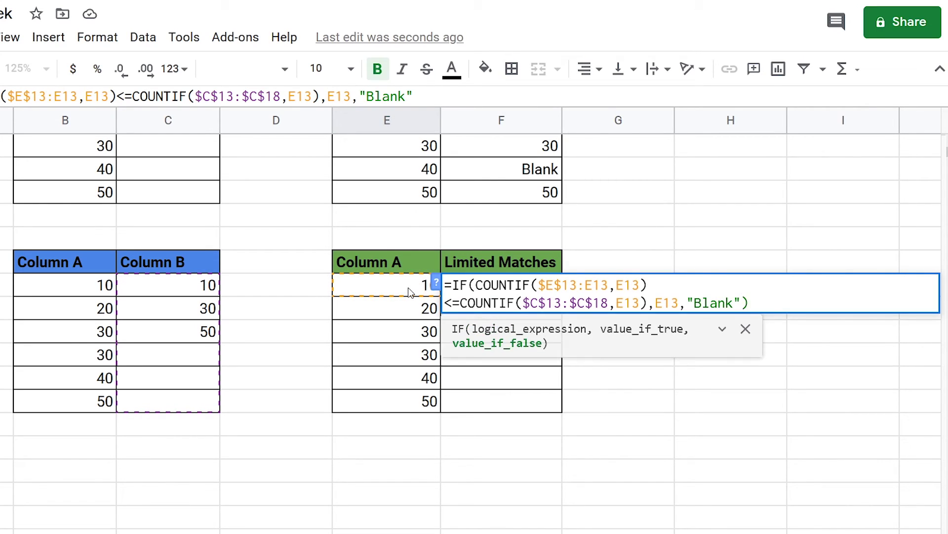
pyautogui.press('Return')
# Step: Fill F13's formula down to F18 and compare the results with Column B's values
pyautogui.click(553, 289)
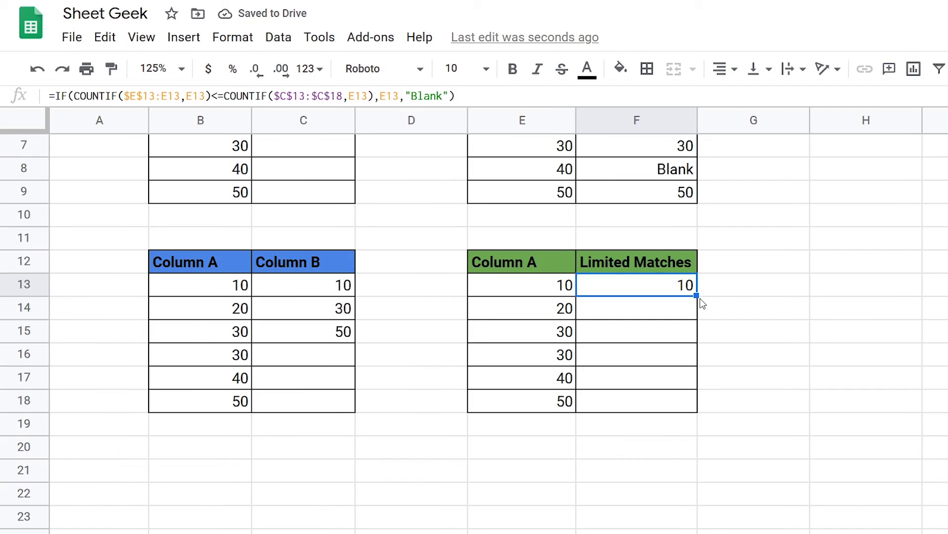
pyautogui.doubleClick(561, 295)
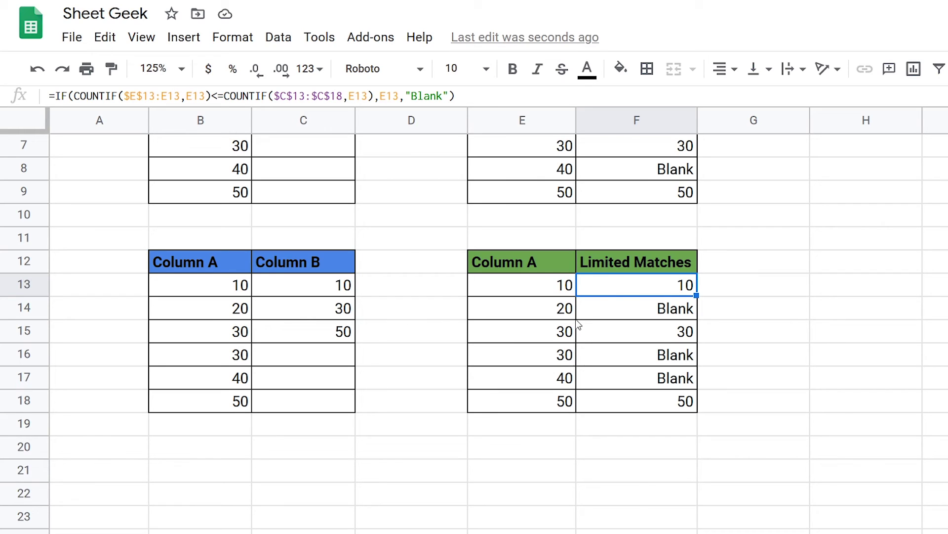
pyautogui.moveTo(526, 330); pyautogui.dragTo(614, 356)
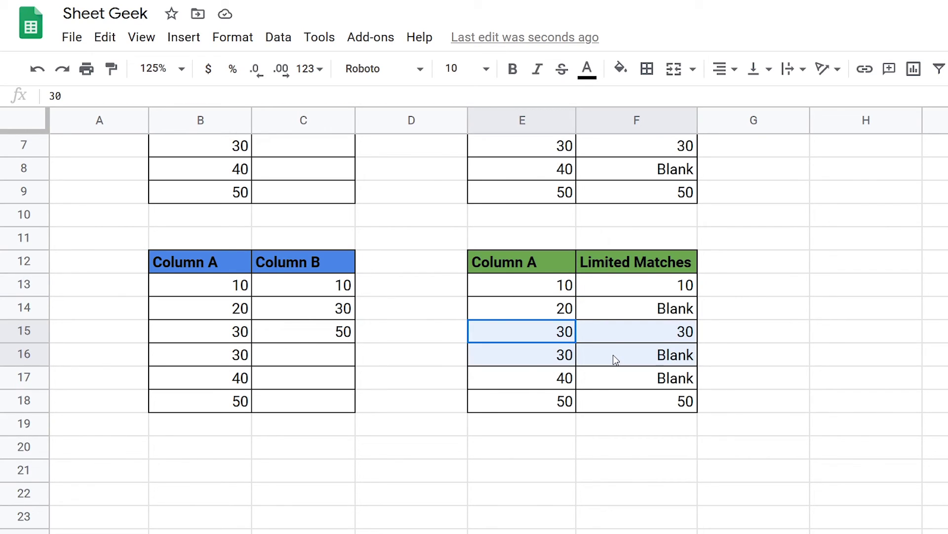
pyautogui.click(335, 316)
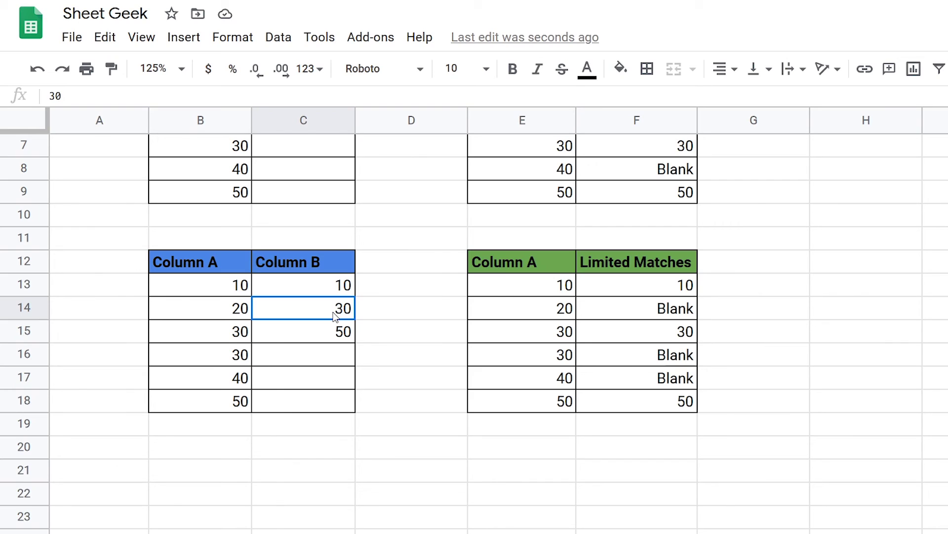
pyautogui.moveTo(335, 317); pyautogui.dragTo(328, 401)
pyautogui.click(571, 384)
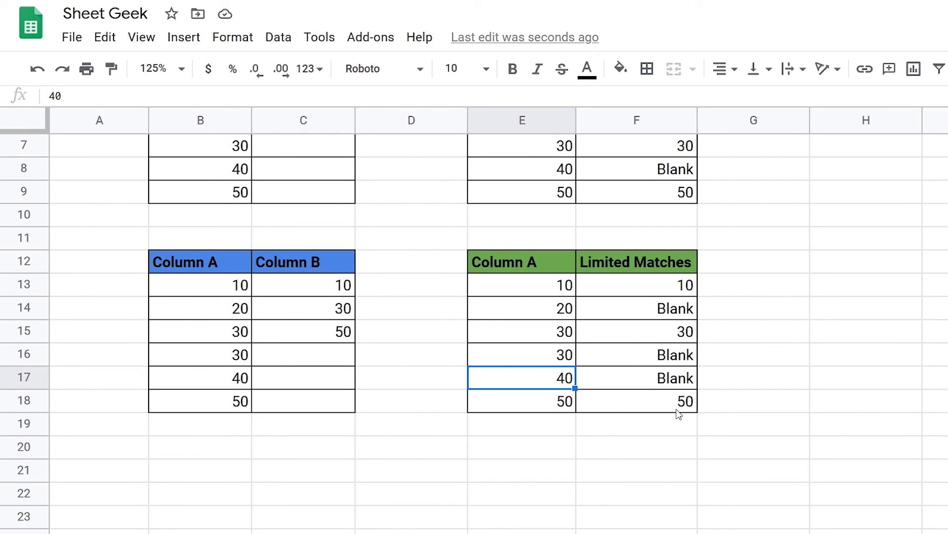
pyautogui.scroll(-1, 680, 414)
pyautogui.click(754, 425)
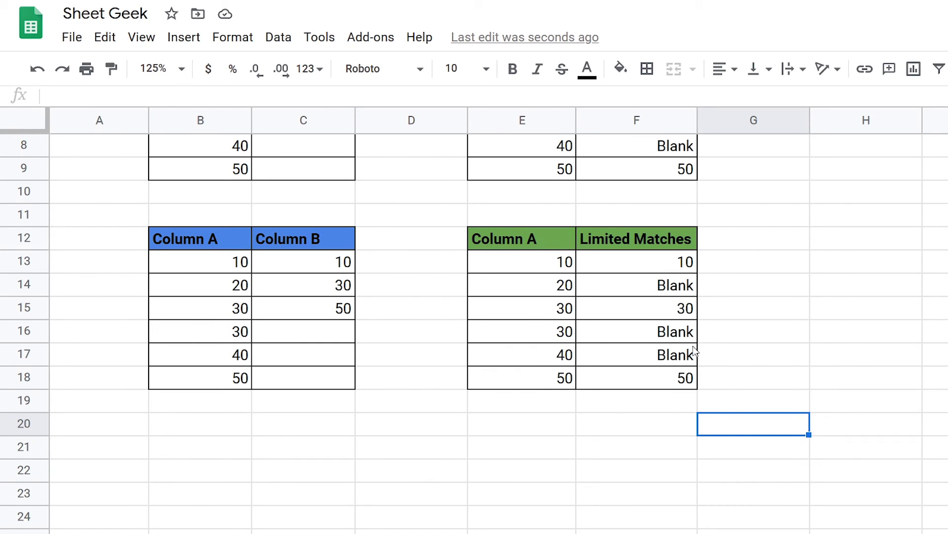
# Step: Enter 70, 80 and 90 into C16:C18 under Column B
pyautogui.doubleClick(304, 332)
pyautogui.write('7')
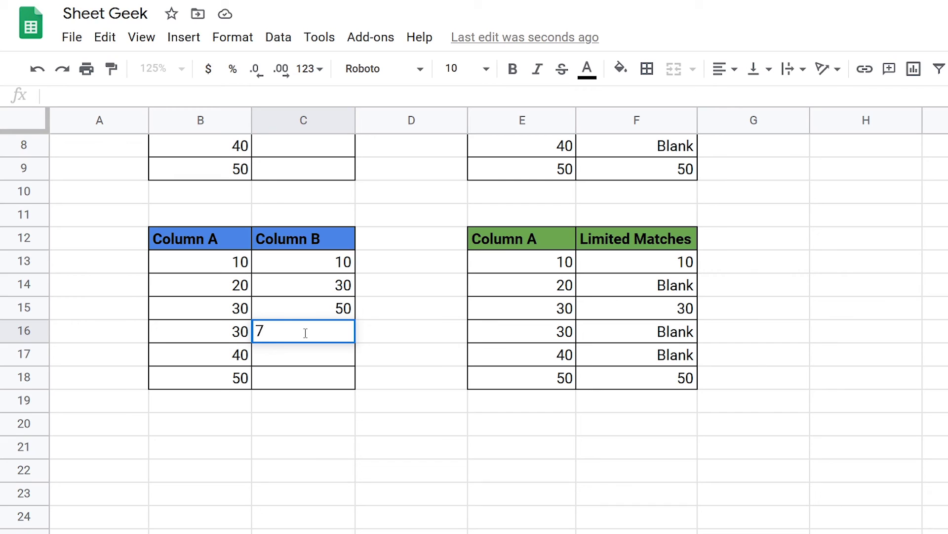
pyautogui.write('0')
pyautogui.press('Return')
pyautogui.write('80')
pyautogui.press('Return')
pyautogui.write('90')
pyautogui.press('Return')
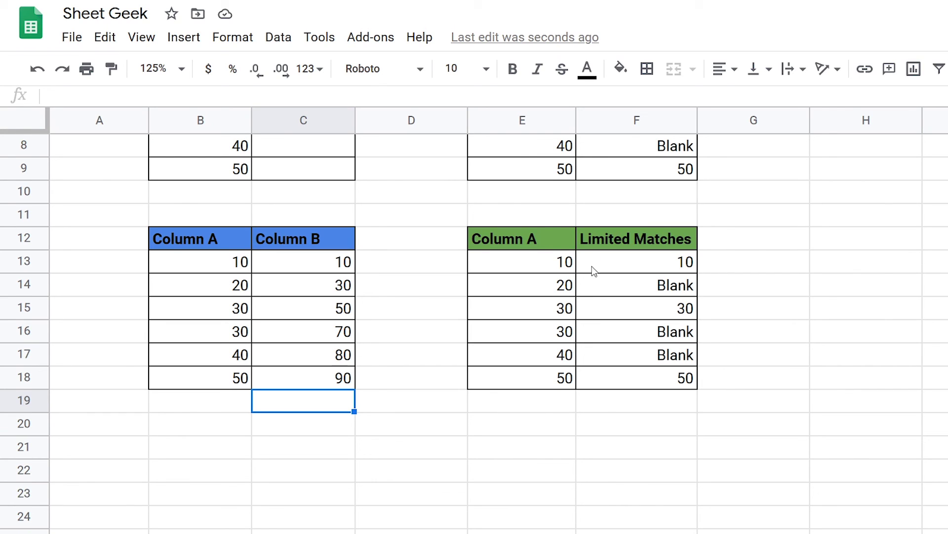
pyautogui.click(654, 435)
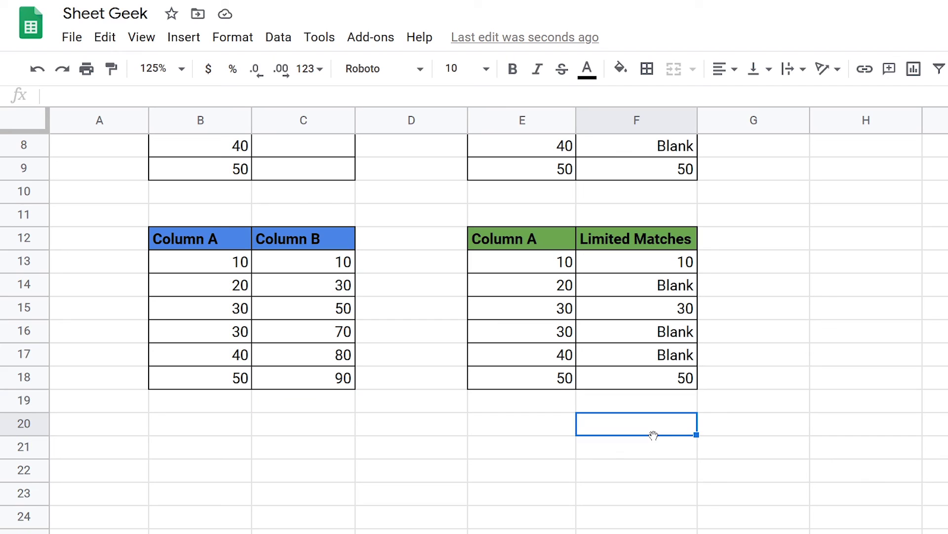